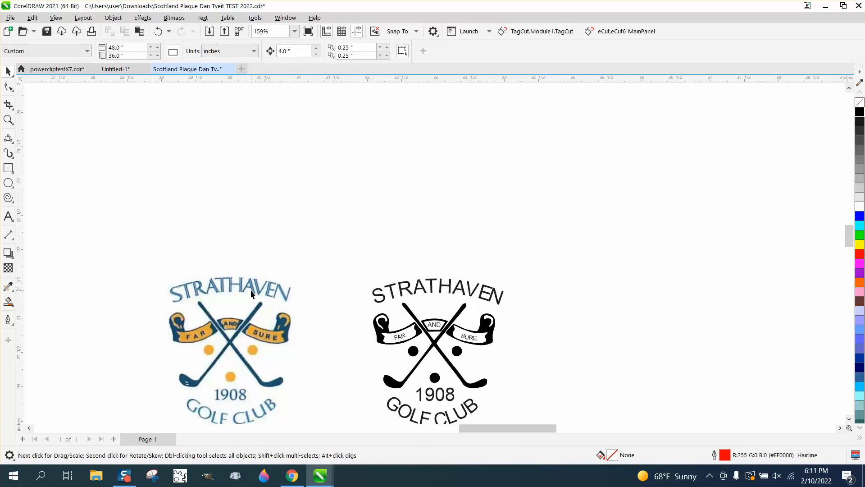
Move the black logo above the coloured original and duplicate the coloured logo bitmap 4 inches to its right.
{"action": "left_click", "coordinate": [250, 277]}
{"action": "left_click", "coordinate": [315, 243]}
{"action": "left_click_drag", "start_coordinate": [344, 260], "coordinate": [525, 412]}
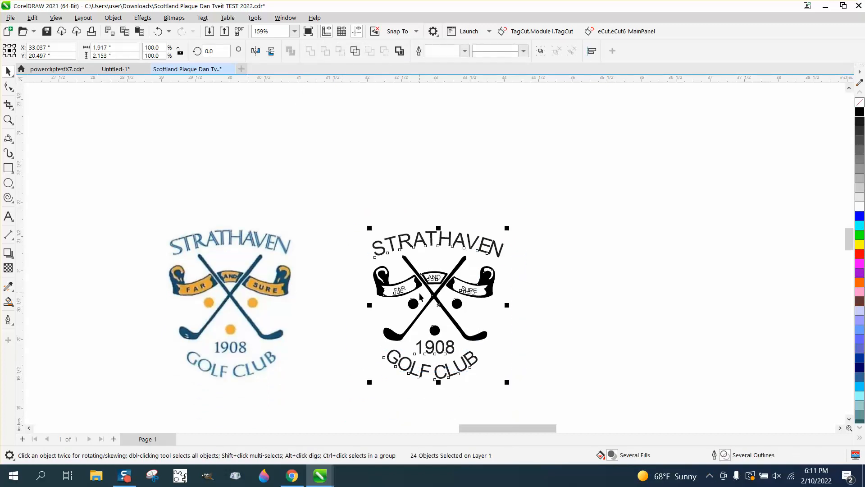
{"action": "left_click_drag", "start_coordinate": [440, 307], "coordinate": [236, 154]}
{"action": "left_click", "coordinate": [267, 242]}
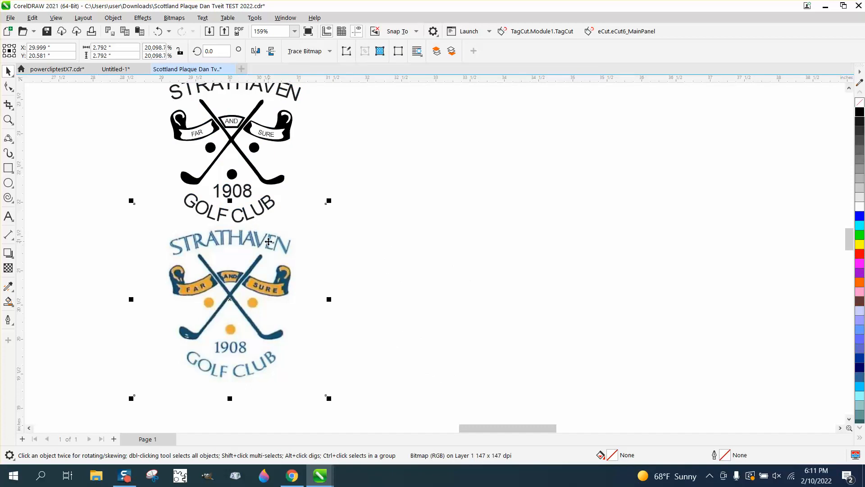
{"action": "key", "text": "ctrl+d"}
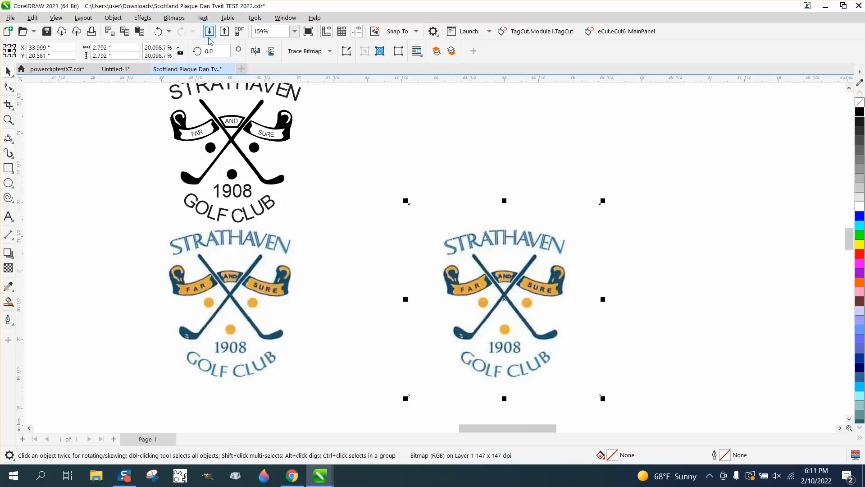
Resample the duplicated colour bitmap to 300 dpi.
{"action": "left_click", "coordinate": [174, 18]}
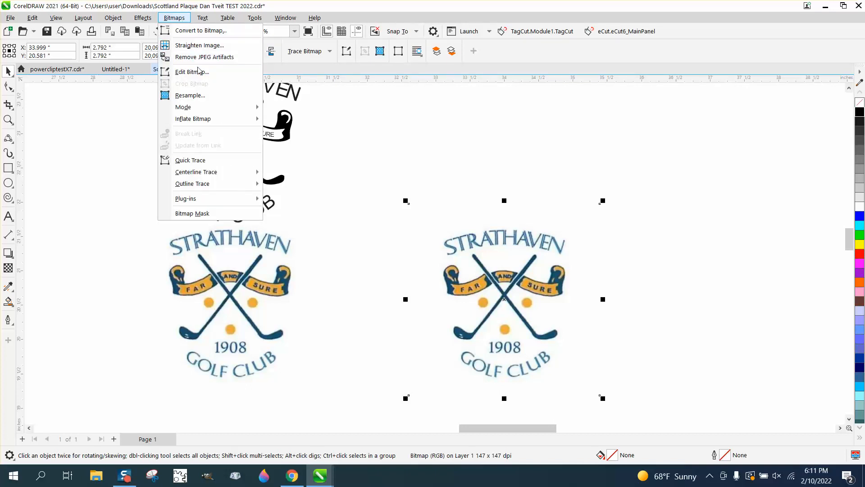
{"action": "left_click", "coordinate": [196, 96]}
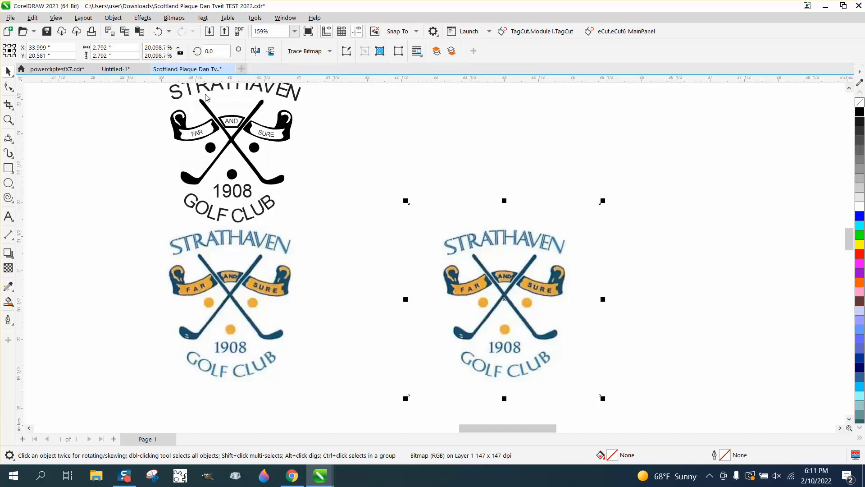
{"action": "left_click", "coordinate": [436, 174]}
{"action": "left_click_drag", "start_coordinate": [436, 176], "coordinate": [412, 176]}
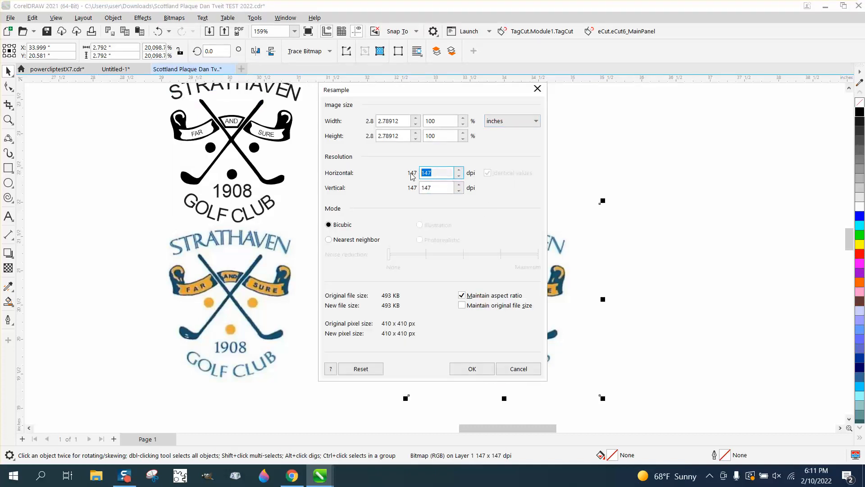
{"action": "type", "text": "2"}
{"action": "left_click", "coordinate": [472, 369]}
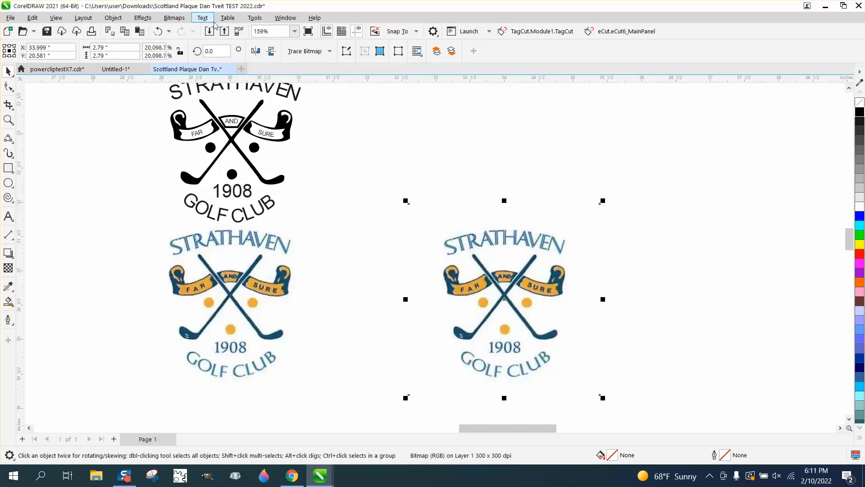
Convert the duplicated bitmap to 8-bit grayscale at 300 dpi with anti-aliasing and a transparent background.
{"action": "left_click", "coordinate": [174, 18]}
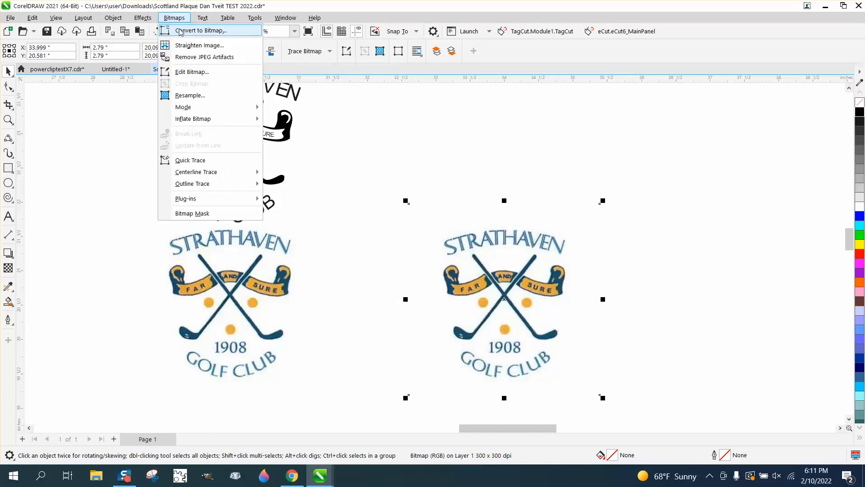
{"action": "left_click", "coordinate": [194, 32]}
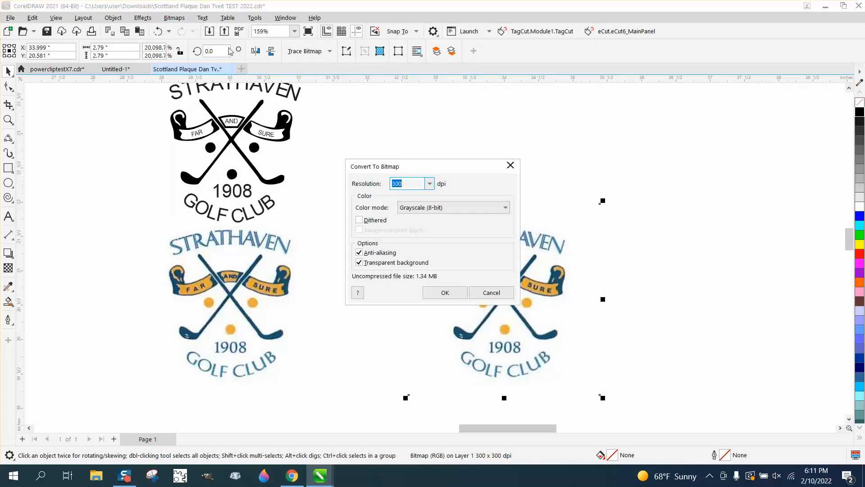
{"action": "left_click", "coordinate": [457, 293]}
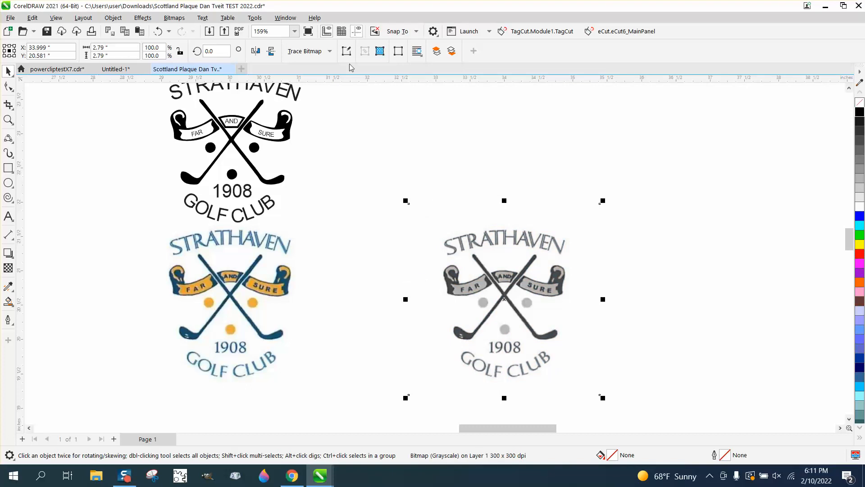
Outline-trace the grayscale bitmap as a low quality image with detail set to 100.
{"action": "left_click", "coordinate": [329, 52]}
{"action": "mouse_move", "coordinate": [330, 91]}
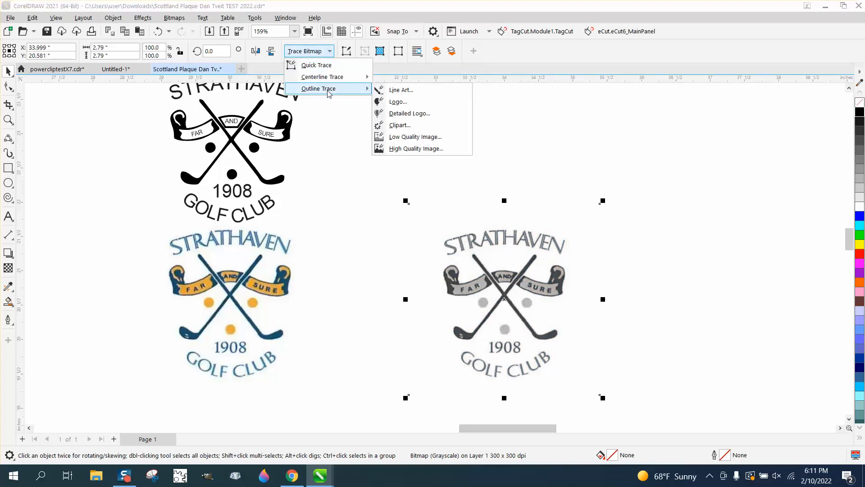
{"action": "left_click", "coordinate": [419, 138]}
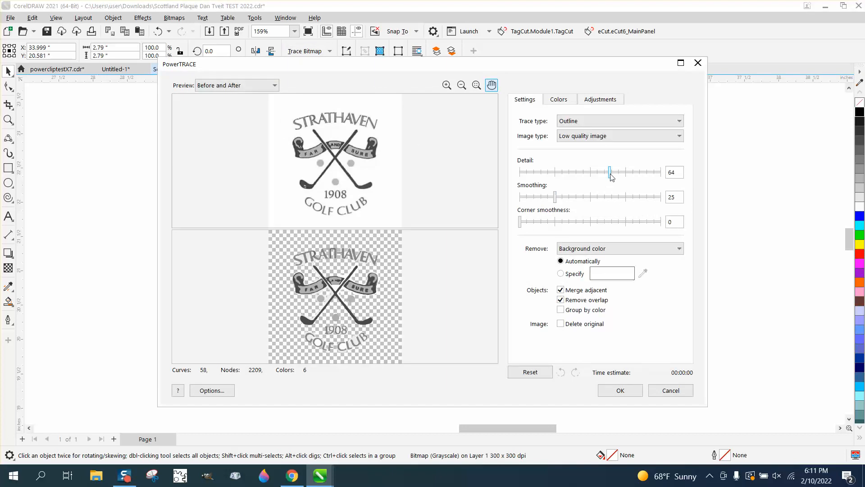
{"action": "left_click_drag", "start_coordinate": [610, 174], "coordinate": [669, 180]}
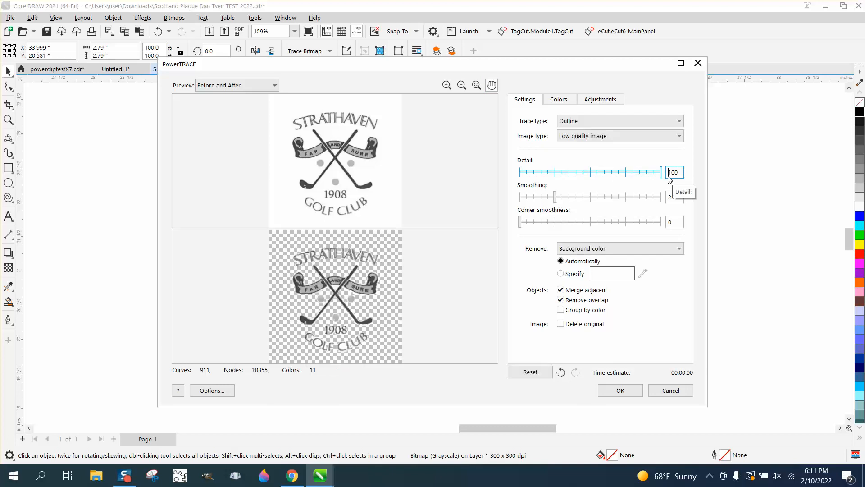
{"action": "left_click", "coordinate": [621, 391]}
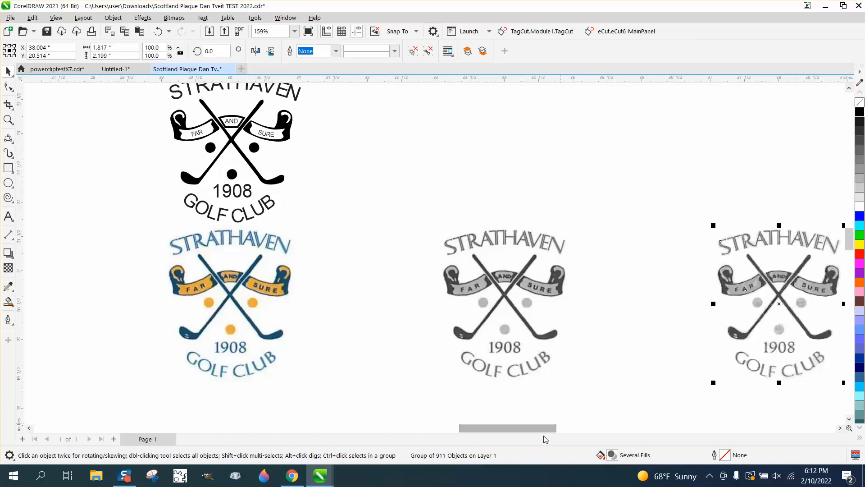
Examine the traced grayscale logo up close and compare it with its source bitmap.
{"action": "left_click_drag", "start_coordinate": [547, 429], "coordinate": [580, 431]}
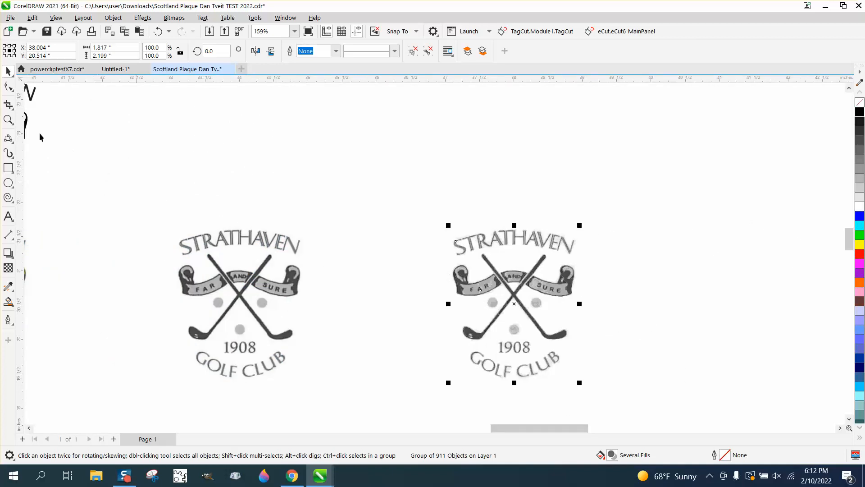
{"action": "left_click", "coordinate": [8, 119]}
{"action": "left_click_drag", "start_coordinate": [549, 301], "coordinate": [591, 321]}
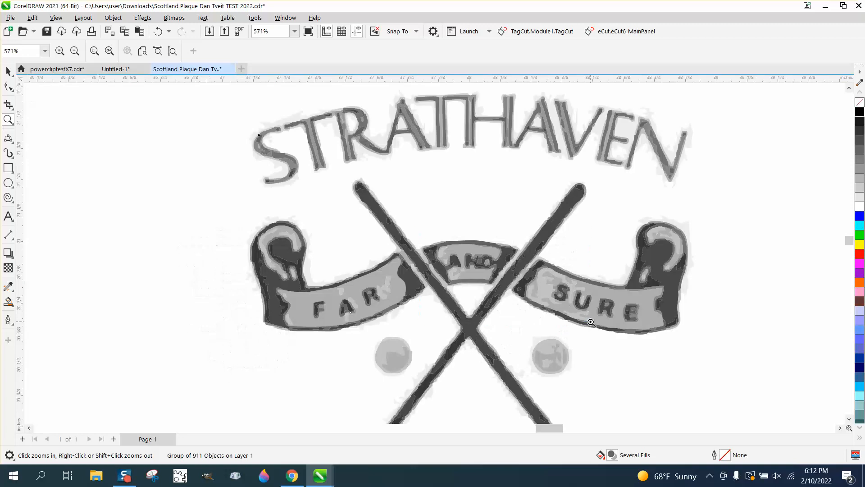
{"action": "scroll", "coordinate": [318, 277], "scroll_direction": "down", "scroll_amount": 4}
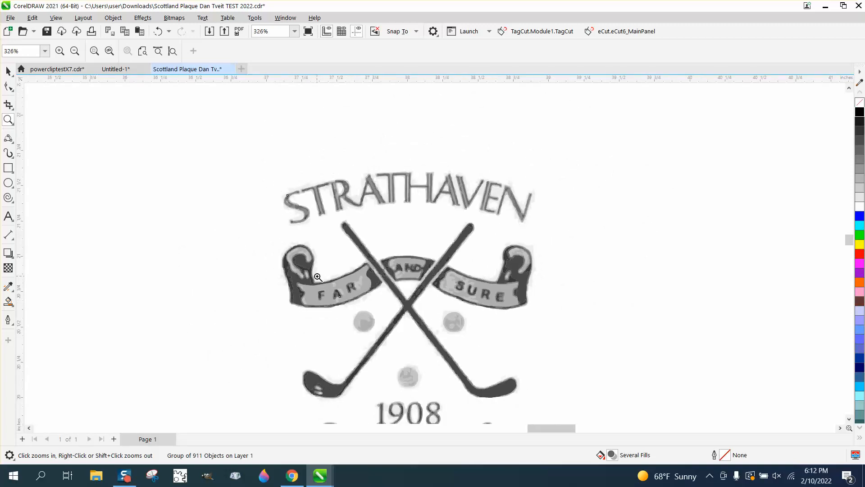
{"action": "scroll", "coordinate": [317, 277], "scroll_direction": "down", "scroll_amount": 3}
{"action": "scroll", "coordinate": [154, 295], "scroll_direction": "up", "scroll_amount": 6}
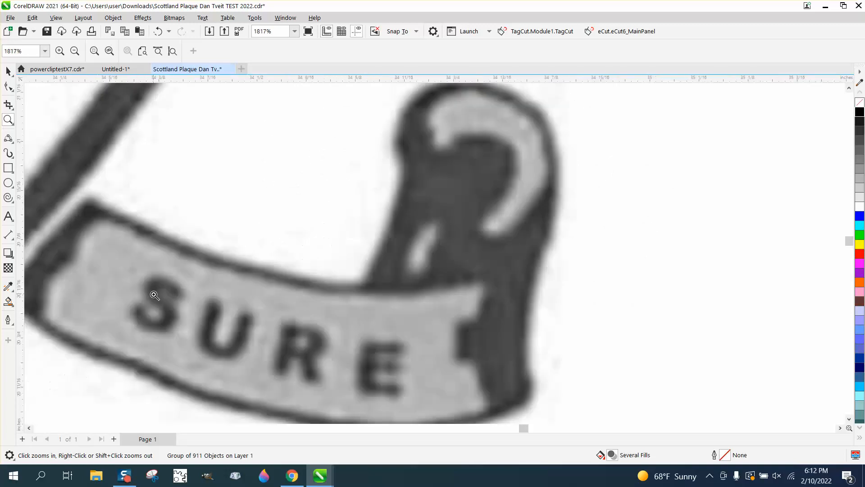
{"action": "scroll", "coordinate": [154, 295], "scroll_direction": "down", "scroll_amount": 7}
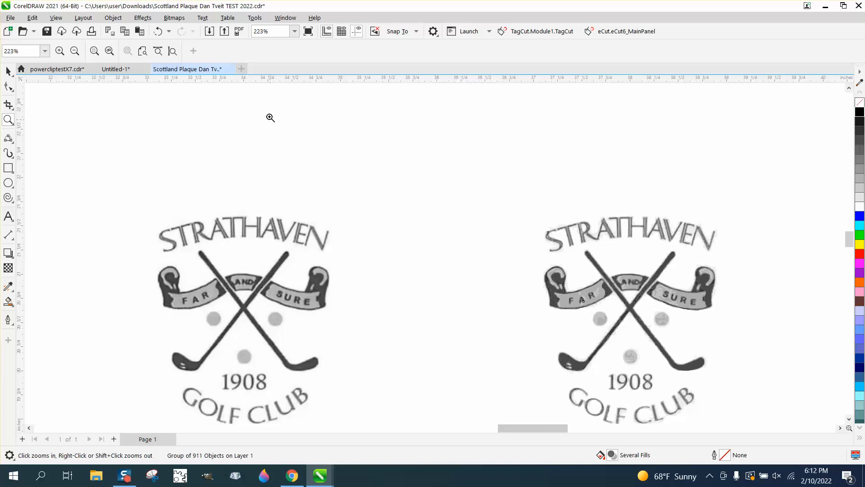
Undo the trace, the grayscale conversion and the resampling of the duplicated logo.
{"action": "left_click", "coordinate": [157, 30]}
{"action": "left_click", "coordinate": [158, 30]}
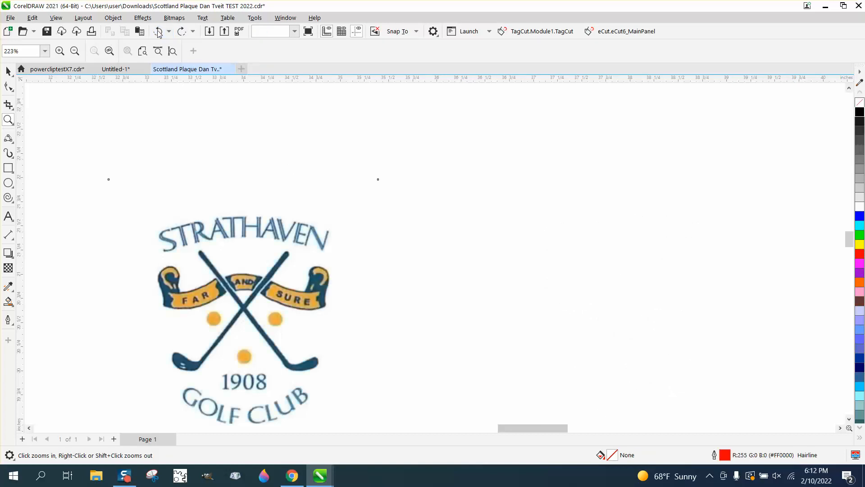
{"action": "scroll", "coordinate": [366, 153], "scroll_direction": "down", "scroll_amount": 1}
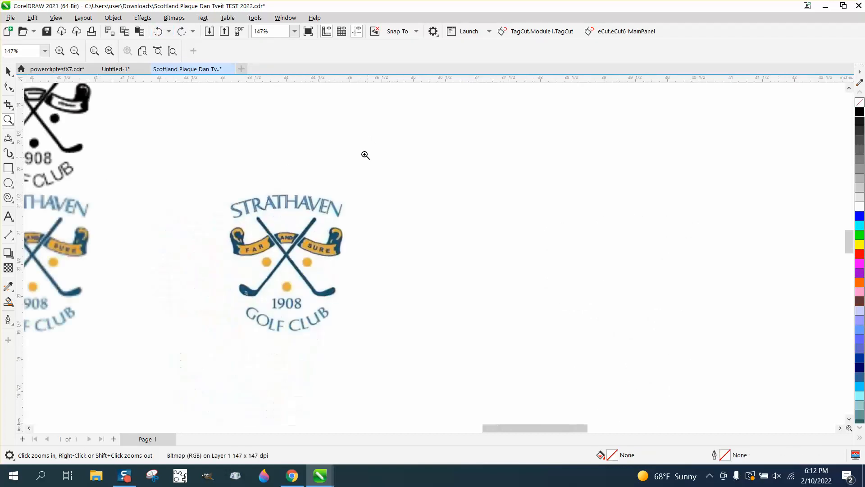
{"action": "left_click", "coordinate": [174, 18]}
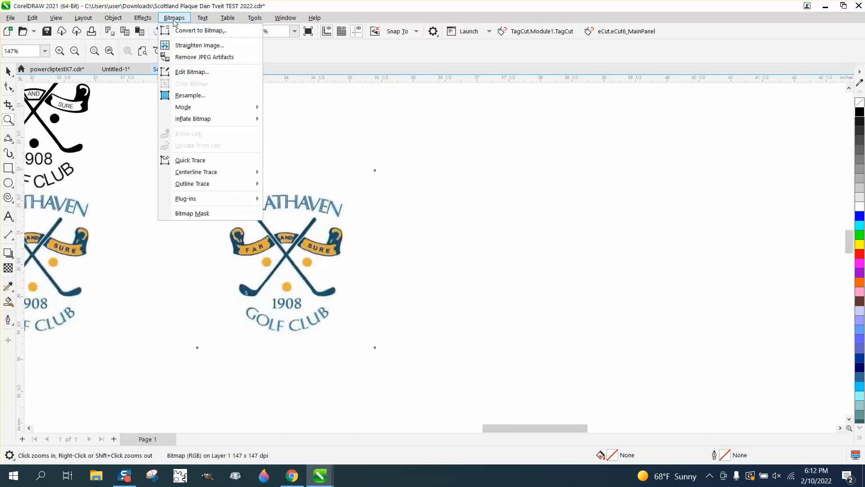
{"action": "left_click", "coordinate": [185, 95]}
{"action": "left_click", "coordinate": [522, 372]}
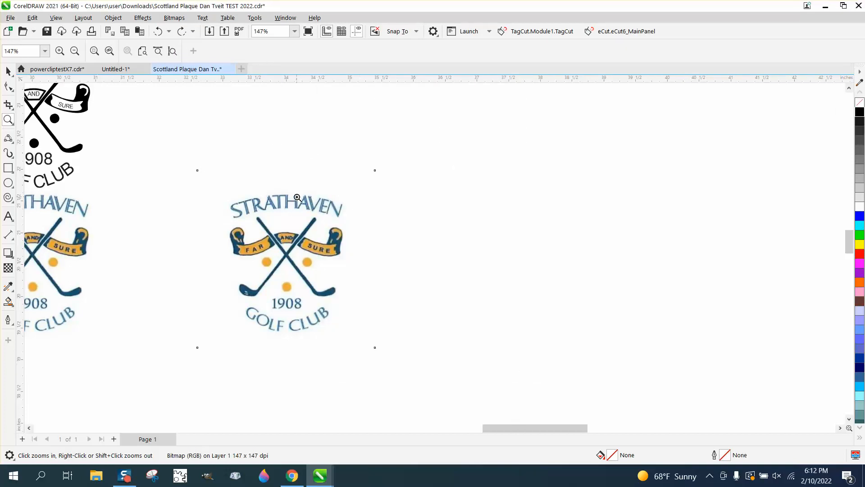
Outline-trace the duplicated colour bitmap as a low quality image with detail 75, and move the tracing 4 inches to the right.
{"action": "left_click", "coordinate": [8, 71]}
{"action": "left_click", "coordinate": [291, 189]}
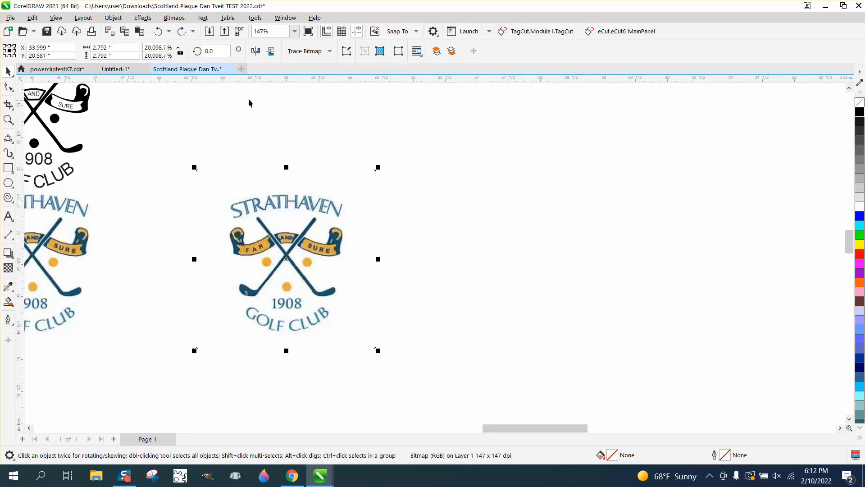
{"action": "left_click", "coordinate": [329, 51]}
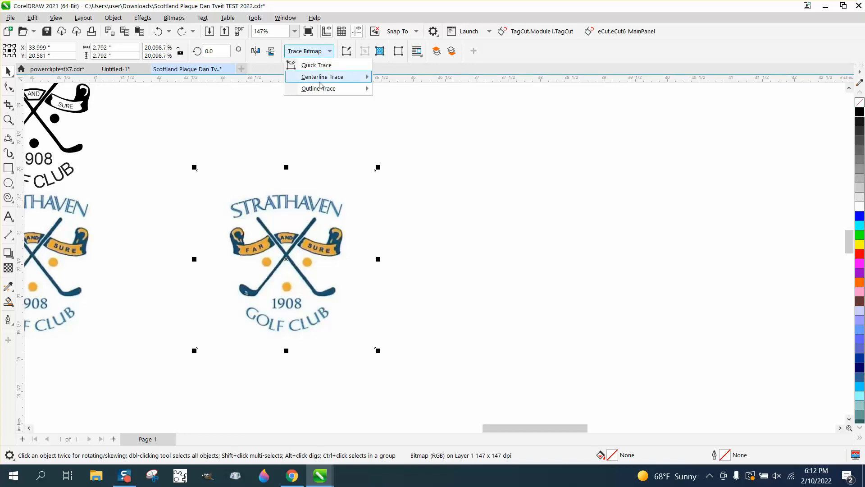
{"action": "mouse_move", "coordinate": [321, 89]}
{"action": "left_click", "coordinate": [390, 137]}
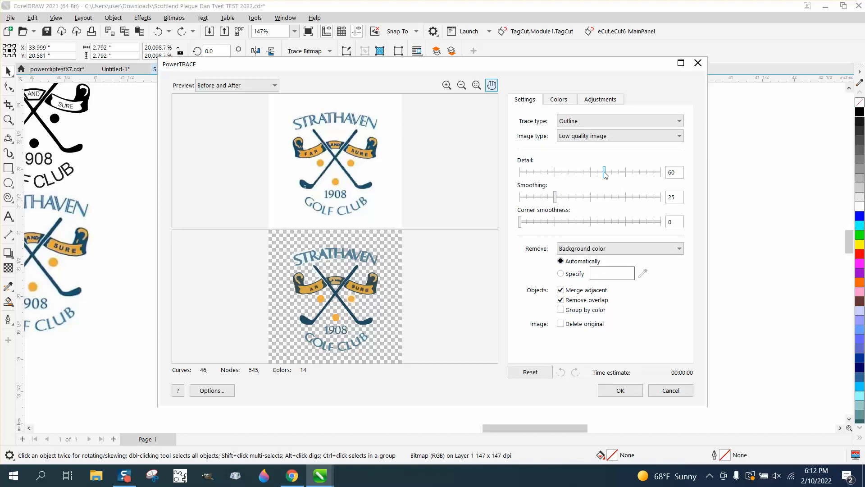
{"action": "left_click_drag", "start_coordinate": [604, 173], "coordinate": [626, 177]}
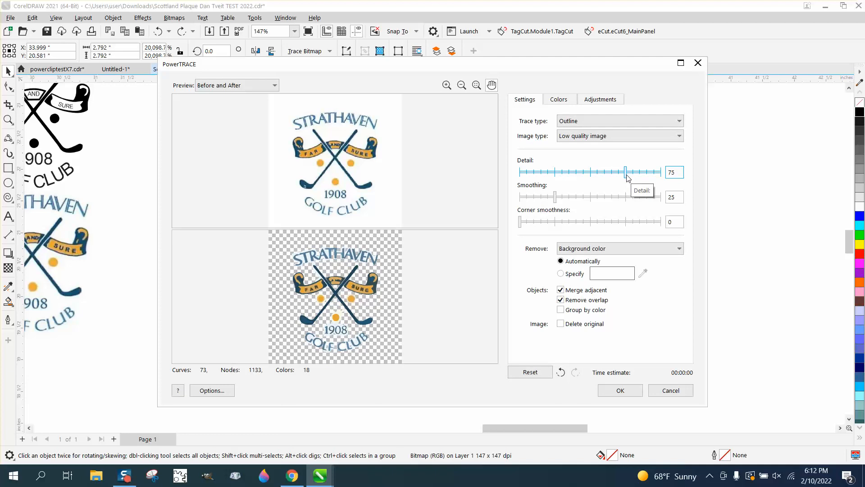
{"action": "left_click", "coordinate": [630, 393]}
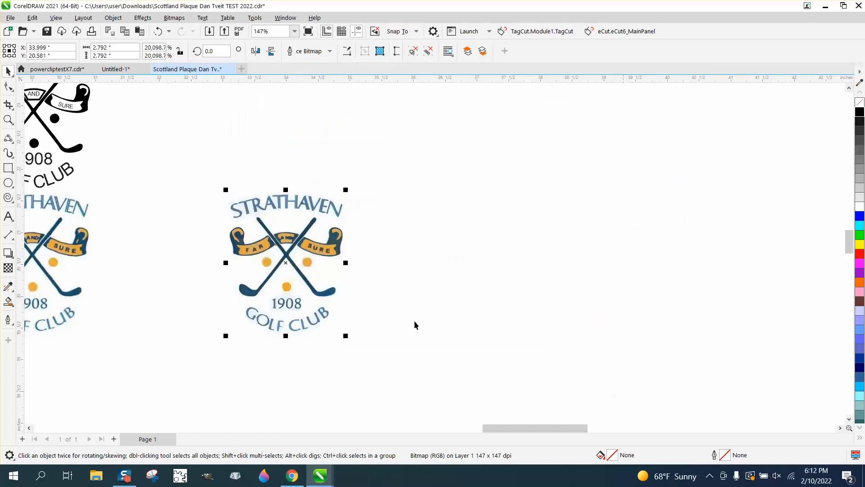
{"action": "key", "text": "Right"}
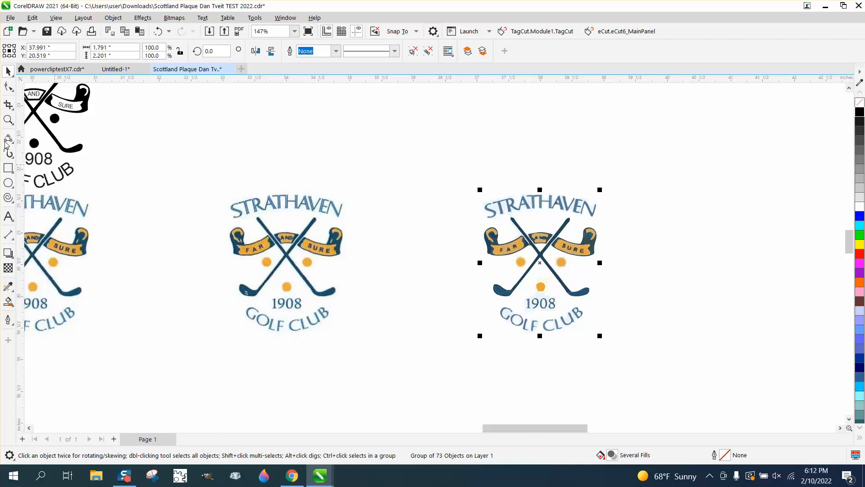
Ungroup the traced colour logo into separate curves.
{"action": "left_click", "coordinate": [8, 120]}
{"action": "left_click_drag", "start_coordinate": [469, 185], "coordinate": [678, 354]}
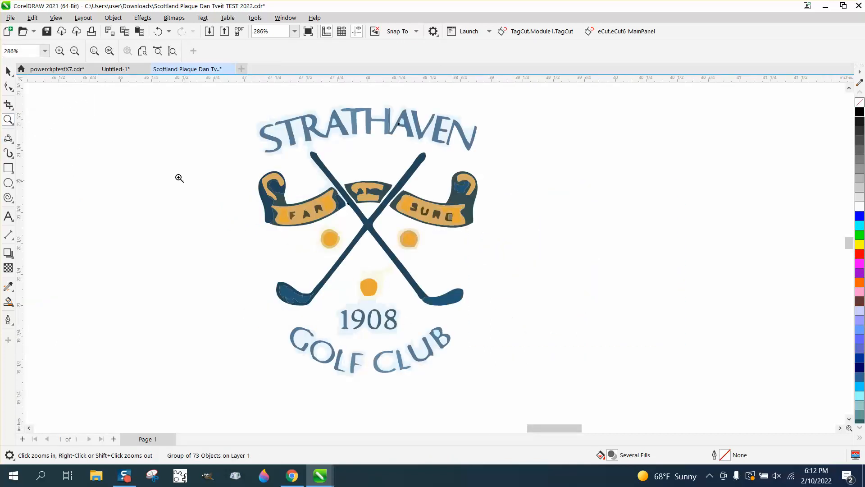
{"action": "left_click", "coordinate": [8, 71]}
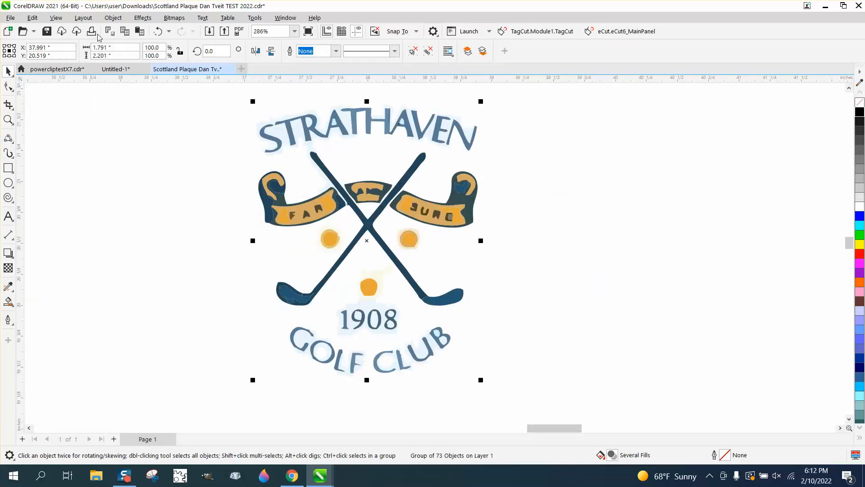
{"action": "left_click", "coordinate": [113, 18]}
{"action": "mouse_move", "coordinate": [139, 238]}
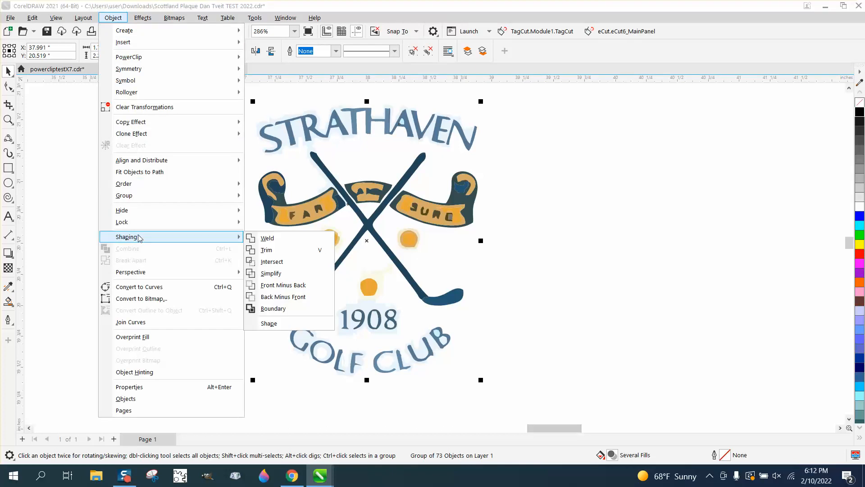
{"action": "mouse_move", "coordinate": [212, 197]}
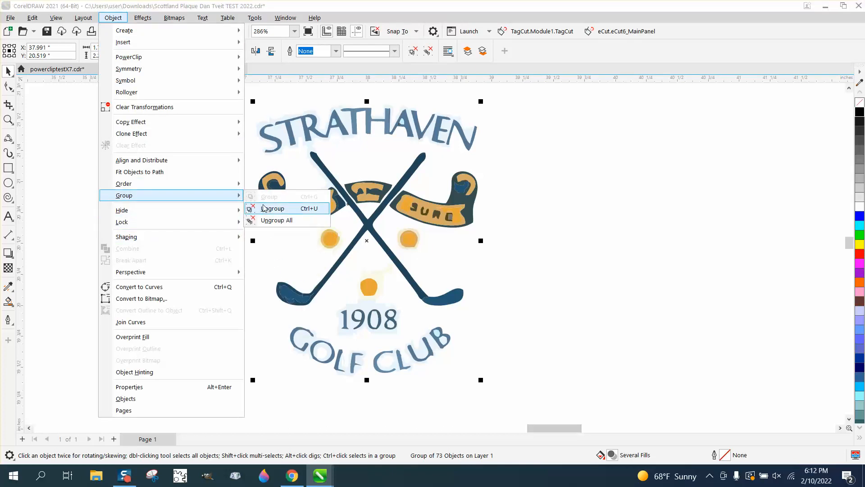
{"action": "left_click", "coordinate": [261, 209]}
Delete the pale blue background pieces behind the STRATHAVEN lettering.
{"action": "left_click", "coordinate": [287, 140]}
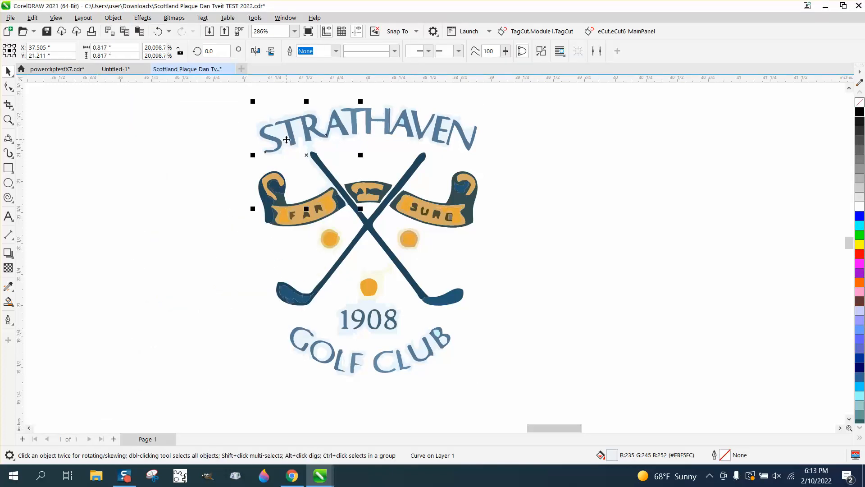
{"action": "key", "text": "Delete"}
{"action": "left_click", "coordinate": [335, 124]}
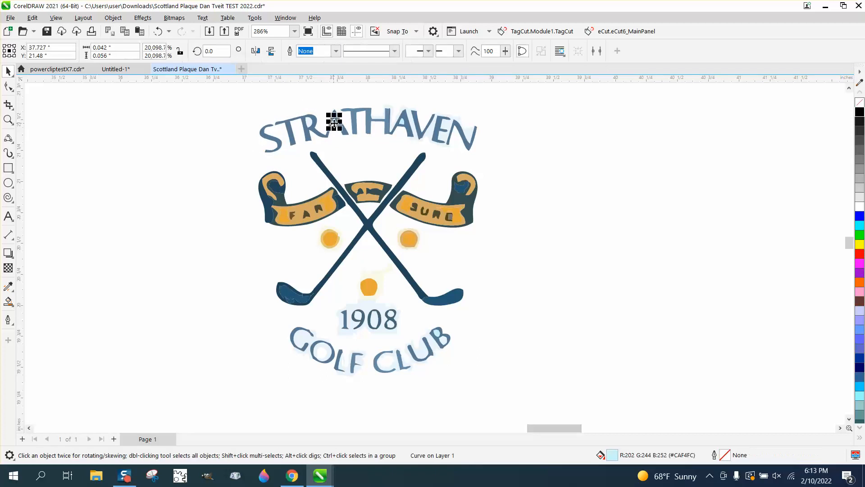
{"action": "key", "text": "Delete"}
{"action": "left_click", "coordinate": [381, 123]}
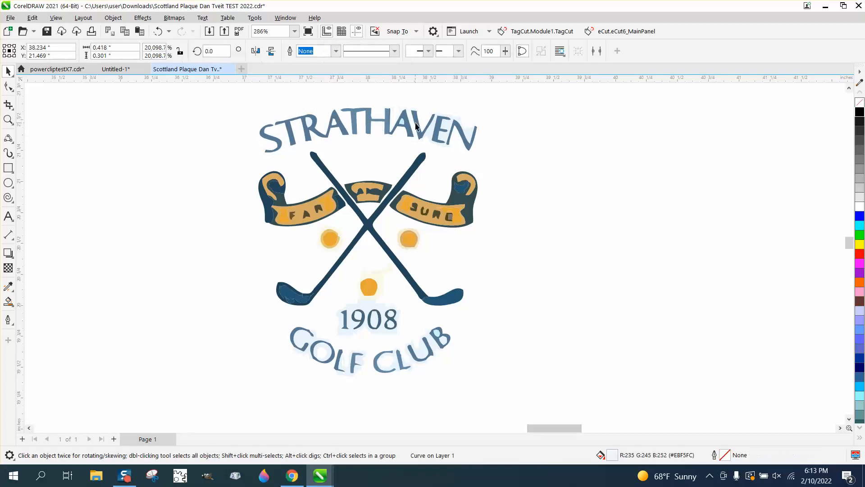
{"action": "key", "text": "Delete"}
{"action": "left_click", "coordinate": [428, 138]}
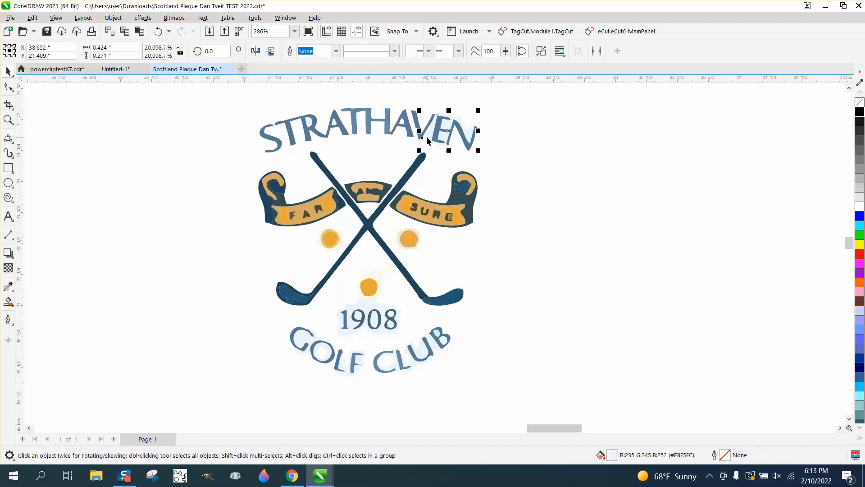
{"action": "key", "text": "Delete"}
Delete the pale blue background pieces around and inside the GOLF CLUB letters.
{"action": "left_click", "coordinate": [423, 349]}
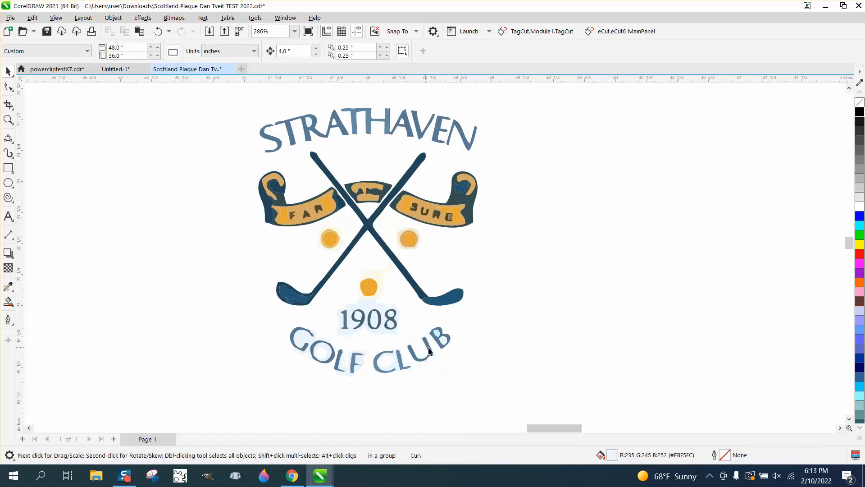
{"action": "key", "text": "Delete"}
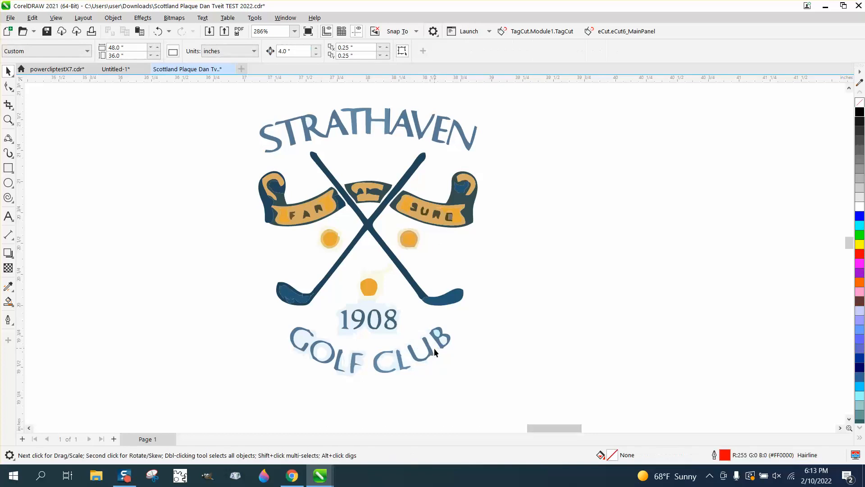
{"action": "left_click", "coordinate": [394, 364]}
{"action": "key", "text": "Delete"}
{"action": "left_click", "coordinate": [361, 364]}
{"action": "key", "text": "Delete"}
{"action": "left_click", "coordinate": [349, 365]}
{"action": "key", "text": "Delete"}
{"action": "left_click", "coordinate": [319, 349]}
{"action": "key", "text": "Delete"}
{"action": "left_click", "coordinate": [323, 339]}
{"action": "key", "text": "Delete"}
Delete the pale background pieces behind the 1908 date, around the lowest golf ball and within the right ball's halo.
{"action": "left_click", "coordinate": [355, 323]}
{"action": "key", "text": "Delete"}
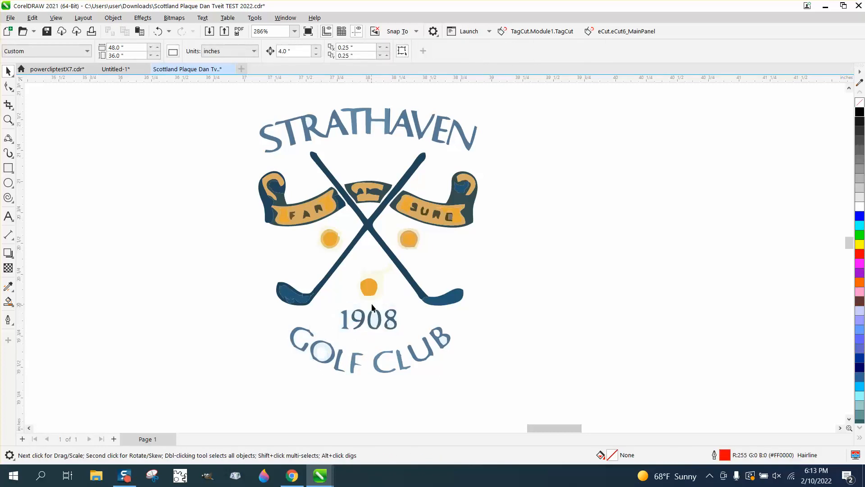
{"action": "left_click", "coordinate": [379, 284]}
{"action": "key", "text": "Delete"}
{"action": "left_click", "coordinate": [418, 237]}
{"action": "key", "text": "Delete"}
Delete the letter A of FAR and the tan fill behind it from the left banner.
{"action": "left_click", "coordinate": [8, 120]}
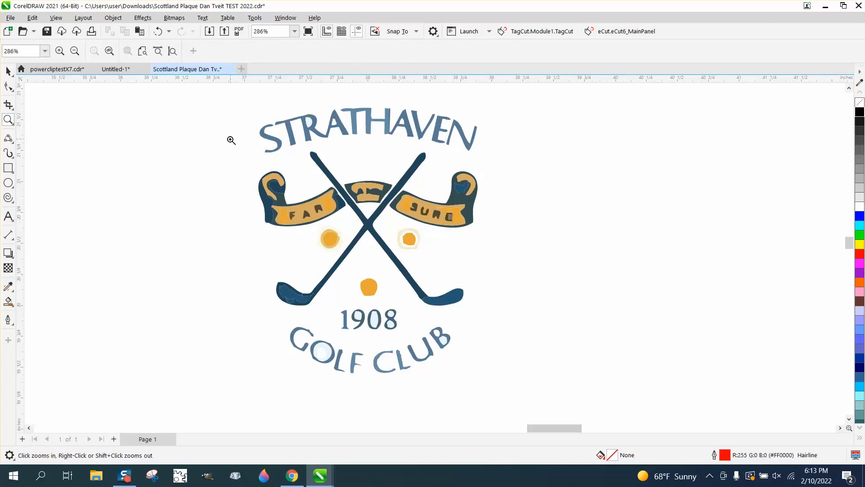
{"action": "left_click_drag", "start_coordinate": [217, 147], "coordinate": [629, 280]}
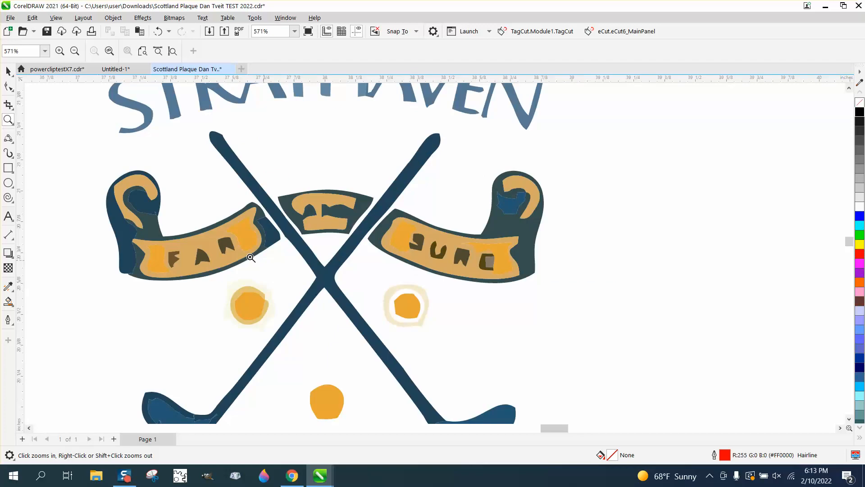
{"action": "left_click", "coordinate": [12, 89]}
{"action": "left_click_drag", "start_coordinate": [42, 193], "coordinate": [48, 196]}
{"action": "scroll", "coordinate": [232, 263], "scroll_direction": "down", "scroll_amount": 6}
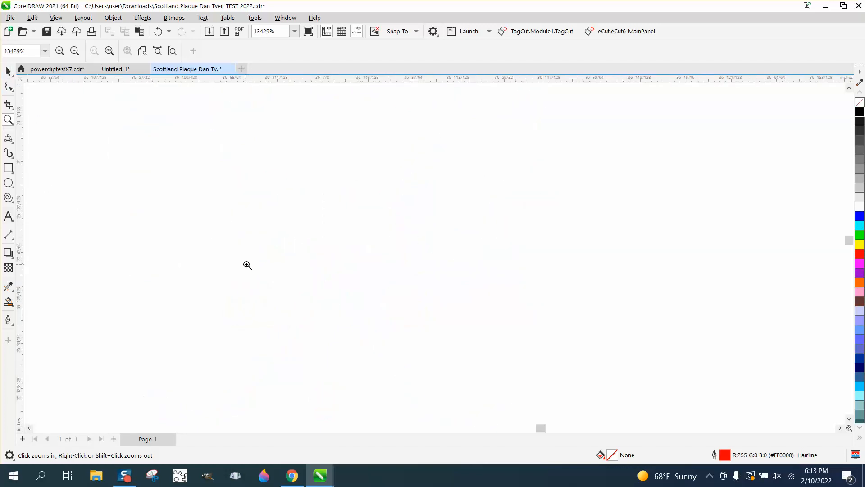
{"action": "scroll", "coordinate": [293, 268], "scroll_direction": "down", "scroll_amount": 4}
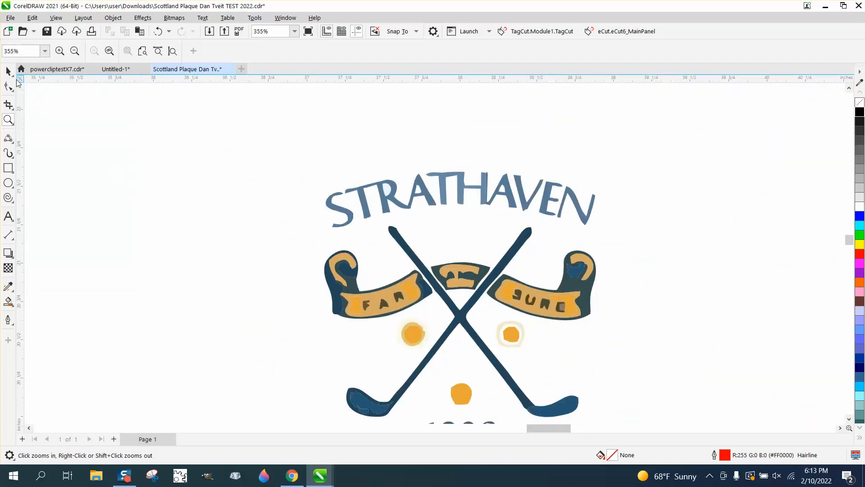
{"action": "left_click", "coordinate": [8, 71]}
{"action": "left_click", "coordinate": [386, 299]}
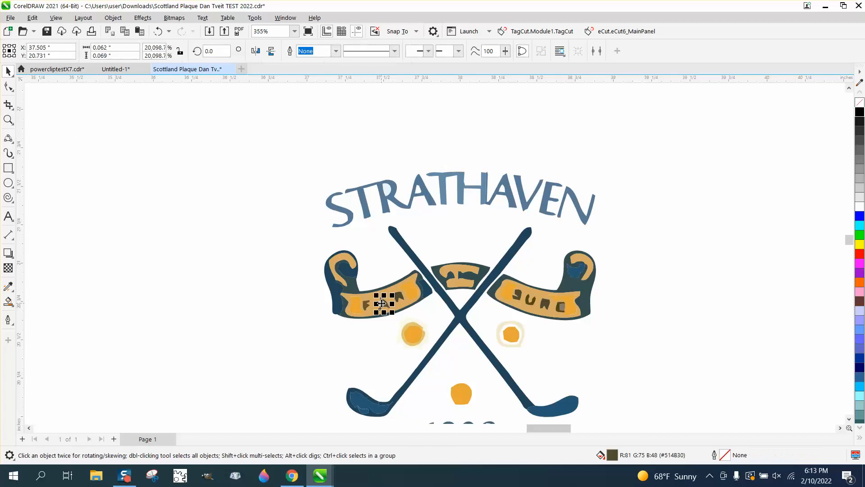
{"action": "key", "text": "Delete"}
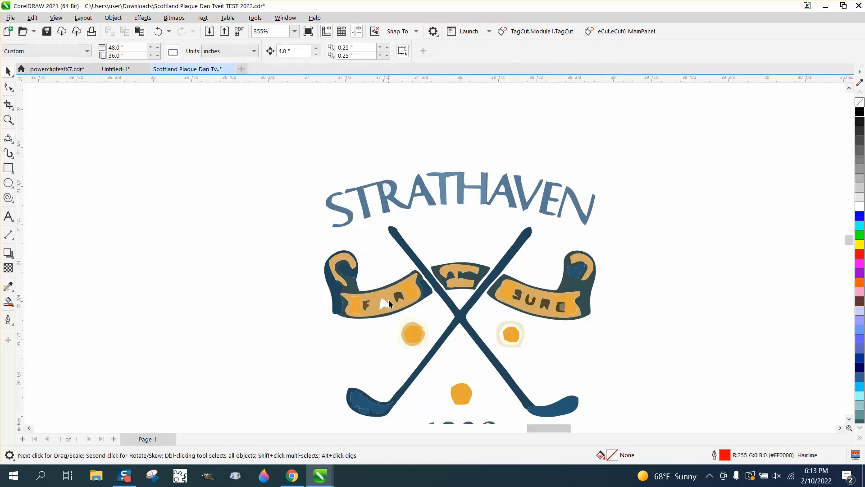
{"action": "left_click", "coordinate": [388, 300]}
{"action": "key", "text": "Delete"}
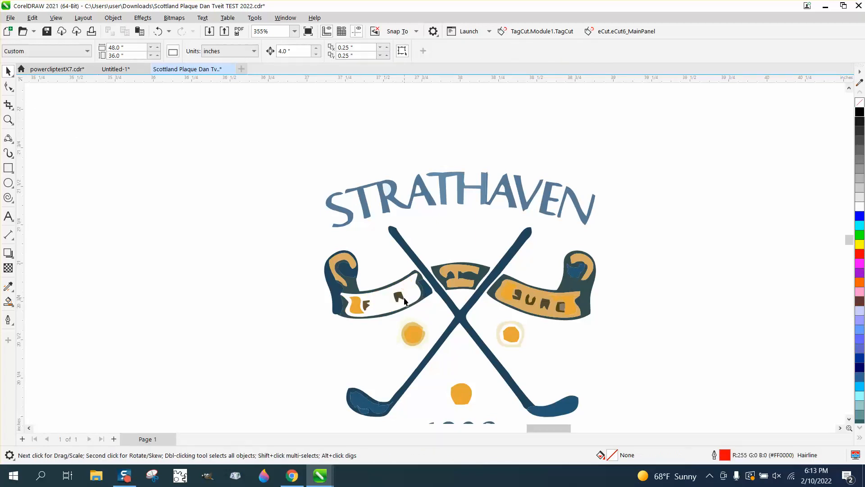
Delete the remaining letters F and R and the leftover orange patch from the left banner.
{"action": "left_click", "coordinate": [404, 301]}
{"action": "key", "text": "Delete"}
{"action": "left_click", "coordinate": [363, 305]}
{"action": "key", "text": "Delete"}
{"action": "left_click", "coordinate": [358, 308]}
{"action": "key", "text": "Delete"}
Delete the centre banner's tan fill and all nodes of its inner cut-out, keeping only the solid outer shape.
{"action": "left_click", "coordinate": [460, 283]}
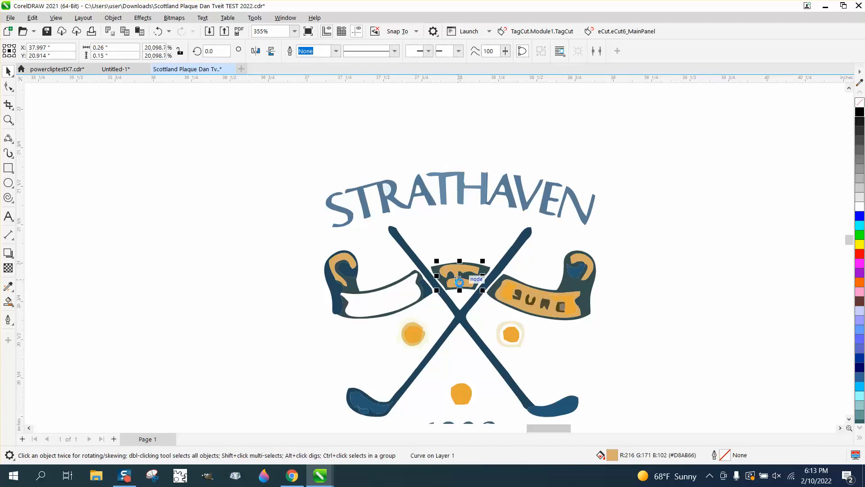
{"action": "key", "text": "Delete"}
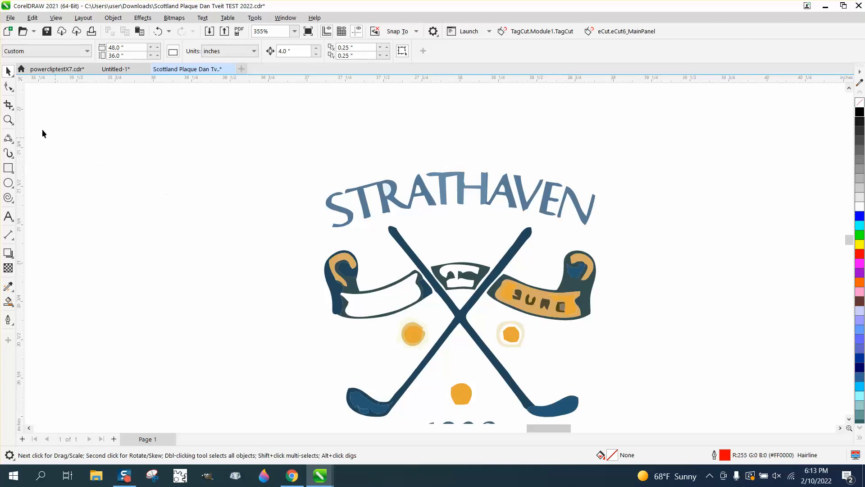
{"action": "left_click", "coordinate": [8, 120]}
{"action": "left_click_drag", "start_coordinate": [407, 243], "coordinate": [534, 316]}
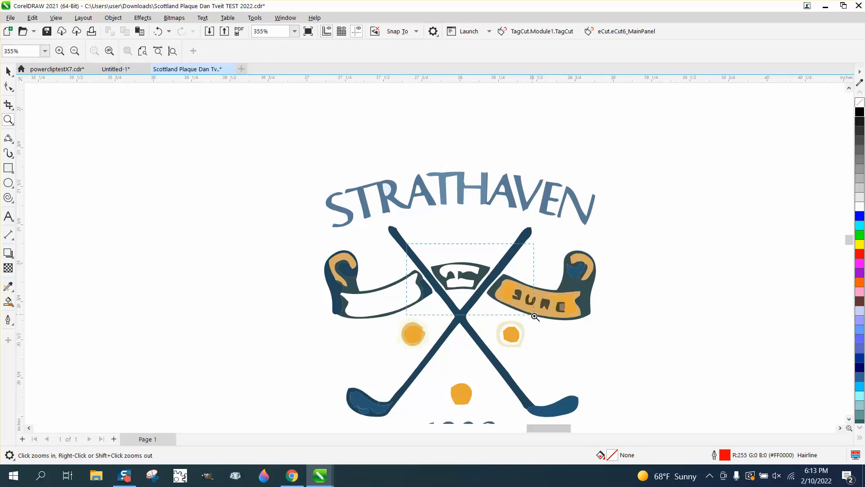
{"action": "left_click", "coordinate": [8, 85]}
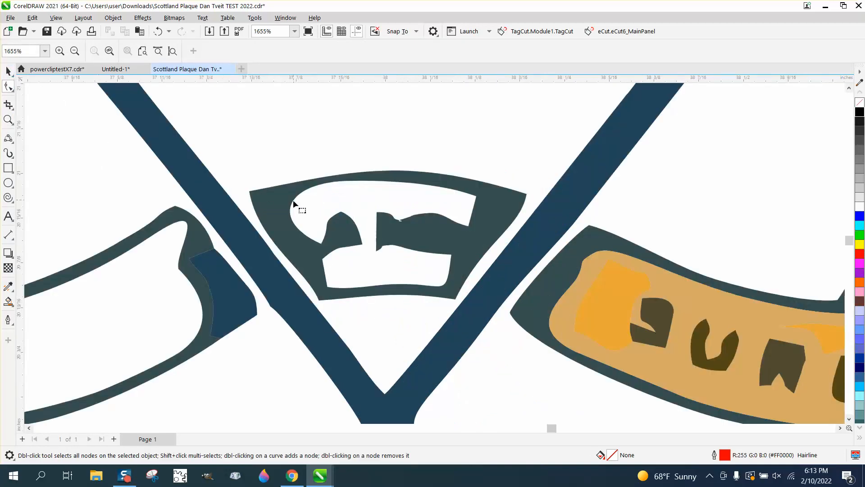
{"action": "left_click", "coordinate": [294, 201]}
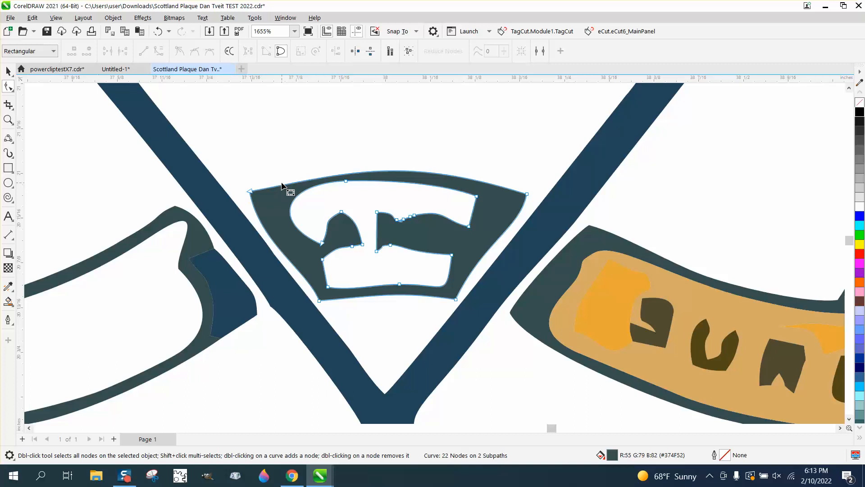
{"action": "left_click_drag", "start_coordinate": [284, 171], "coordinate": [479, 236]}
{"action": "key", "text": "Delete"}
{"action": "left_click_drag", "start_coordinate": [317, 248], "coordinate": [445, 283]}
{"action": "key", "text": "Delete"}
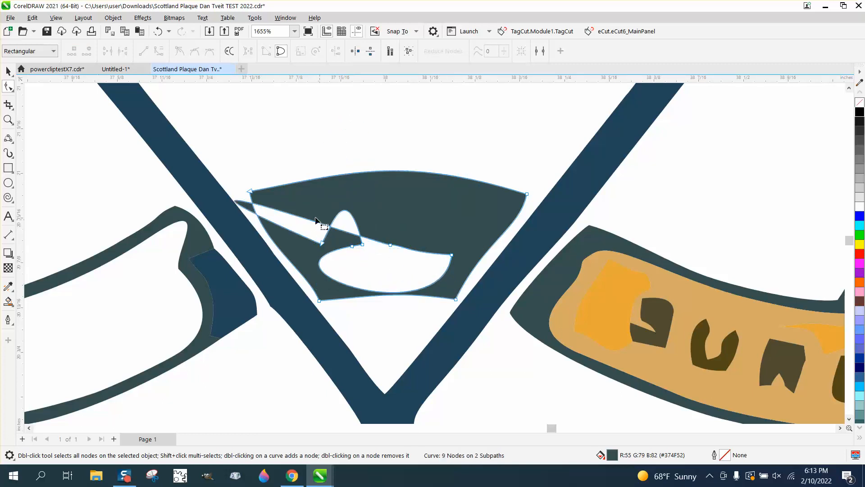
{"action": "left_click_drag", "start_coordinate": [316, 220], "coordinate": [440, 255]}
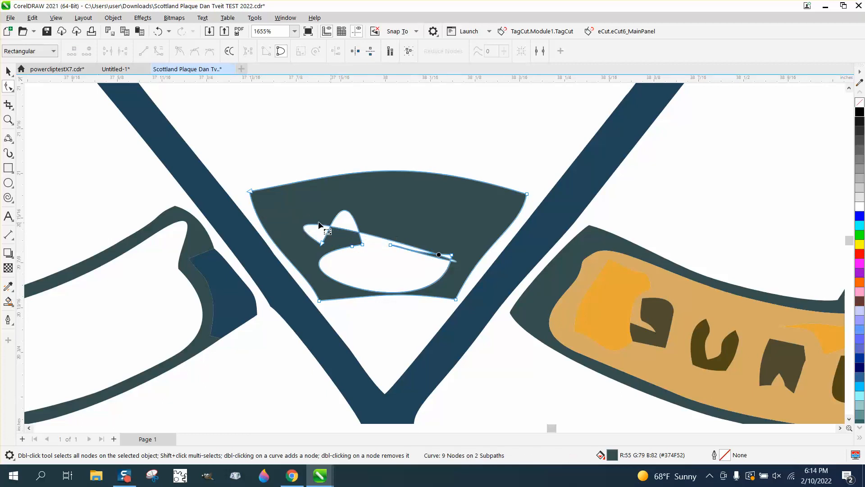
{"action": "left_click_drag", "start_coordinate": [305, 211], "coordinate": [460, 275]}
{"action": "key", "text": "Delete"}
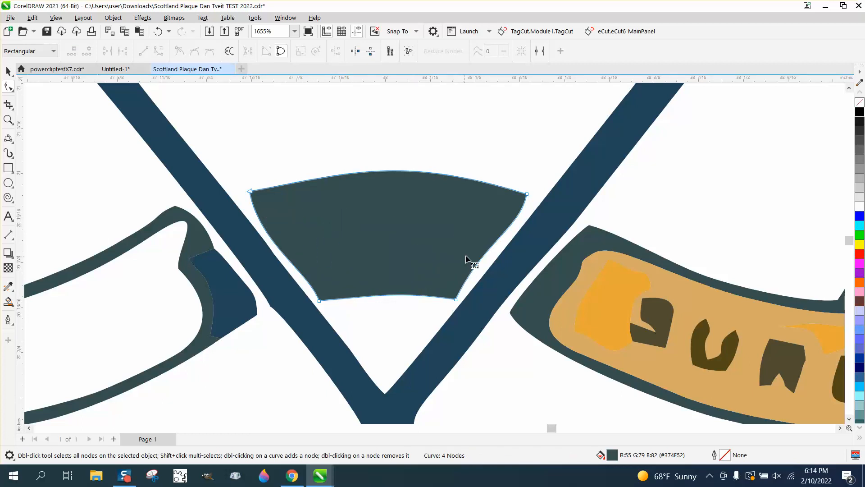
Convert the centre banner's right and bottom edges to straight lines and adjust its right corner nodes alongside the club shaft.
{"action": "left_click_drag", "start_coordinate": [539, 180], "coordinate": [450, 301]}
{"action": "right_click", "coordinate": [453, 302]}
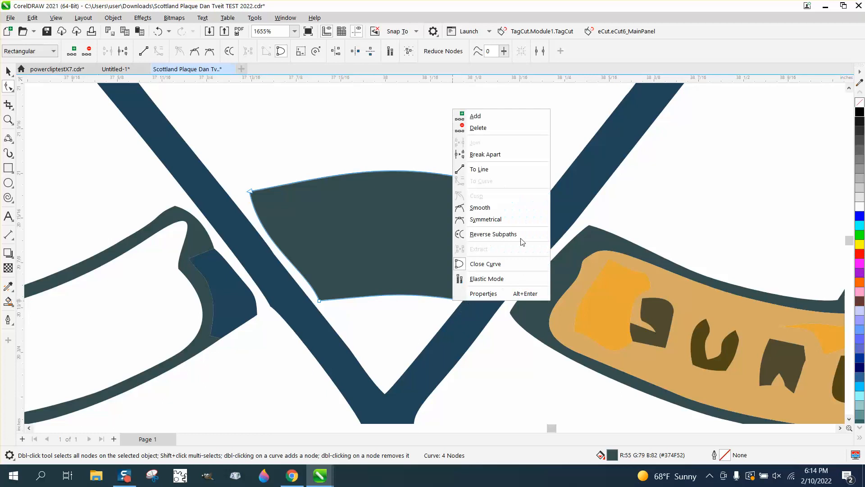
{"action": "left_click", "coordinate": [489, 170]}
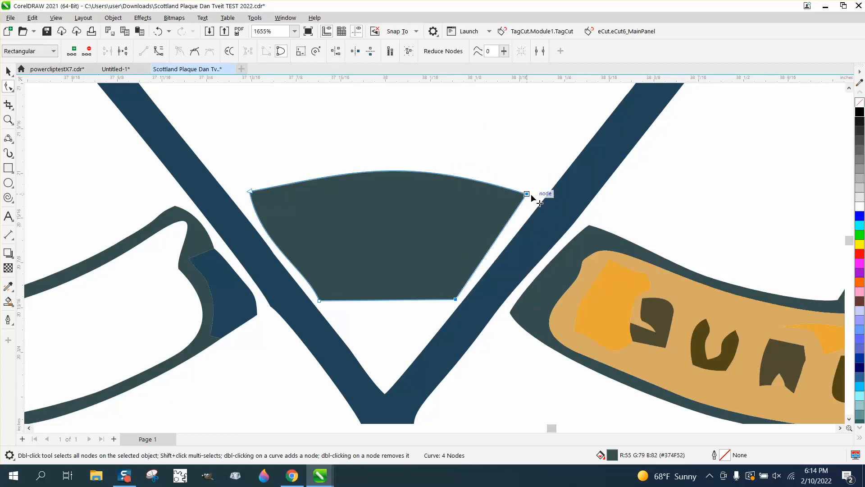
{"action": "left_click_drag", "start_coordinate": [532, 195], "coordinate": [540, 197]}
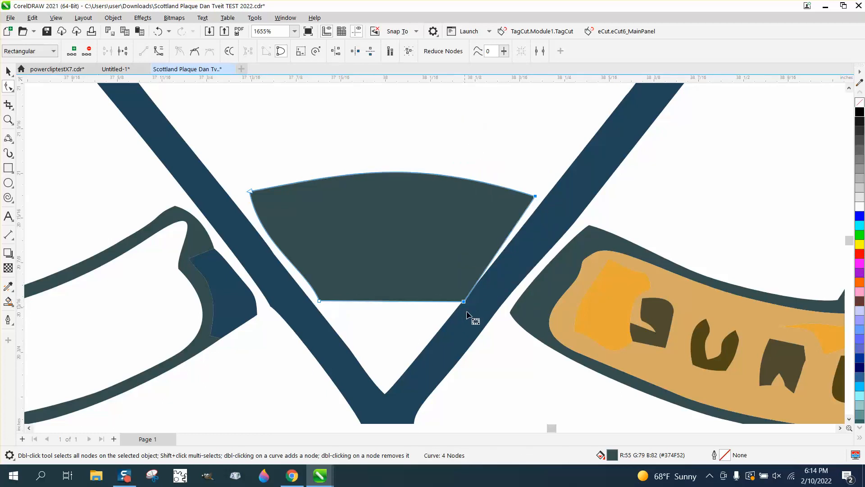
{"action": "left_click_drag", "start_coordinate": [464, 301], "coordinate": [458, 298]}
Convert the centre banner's left and top edges to straight lines and reposition its left corners and upper right corner.
{"action": "left_click_drag", "start_coordinate": [243, 183], "coordinate": [366, 325]}
{"action": "right_click", "coordinate": [319, 300]}
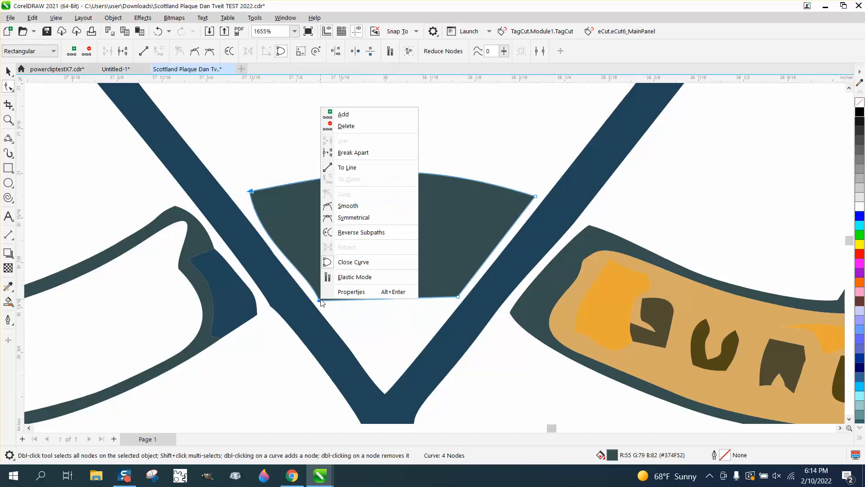
{"action": "left_click", "coordinate": [347, 167]}
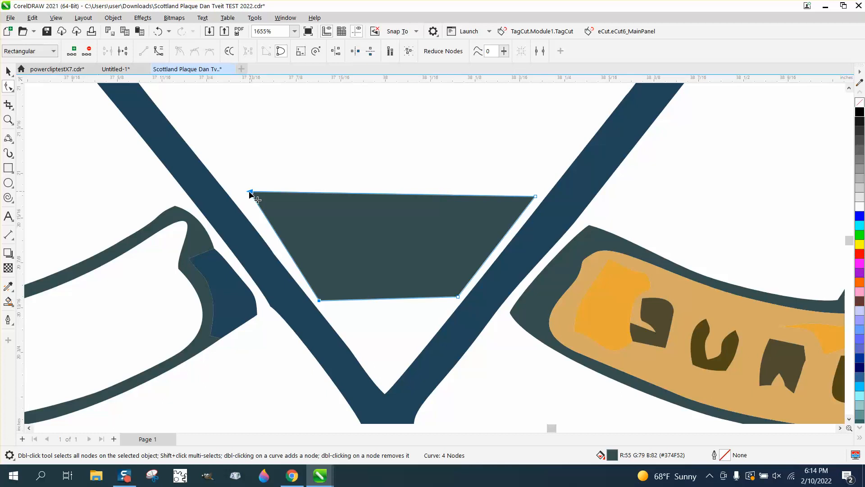
{"action": "left_click_drag", "start_coordinate": [250, 195], "coordinate": [240, 193]}
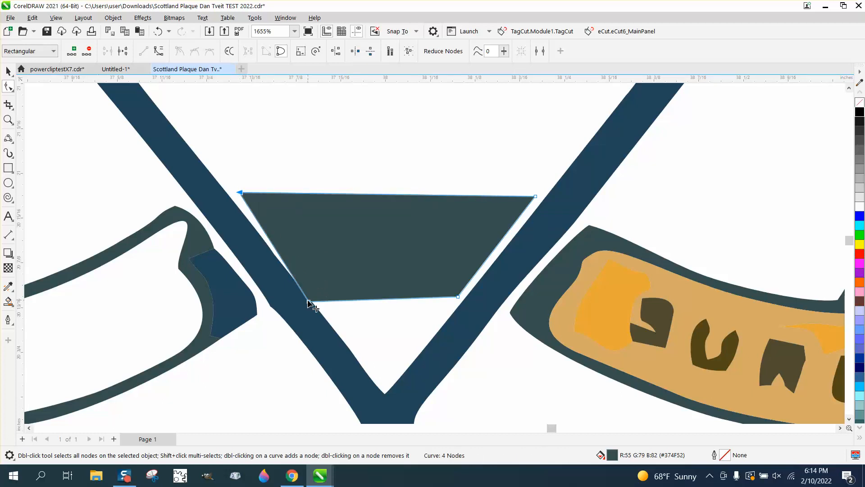
{"action": "left_click_drag", "start_coordinate": [308, 301], "coordinate": [321, 300]}
{"action": "left_click_drag", "start_coordinate": [535, 196], "coordinate": [537, 189]}
{"action": "left_click_drag", "start_coordinate": [500, 203], "coordinate": [501, 203]}
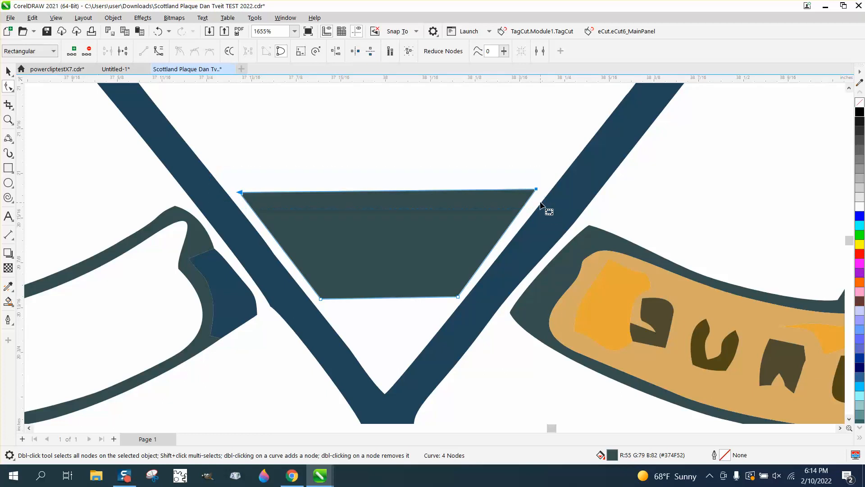
Convert the centre banner's top edge to a curve and bend it upward into an arch.
{"action": "right_click", "coordinate": [537, 189]}
{"action": "left_click", "coordinate": [565, 262]}
{"action": "left_click", "coordinate": [364, 148]}
{"action": "left_click_drag", "start_coordinate": [387, 192], "coordinate": [384, 171]}
Delete the SURE letters and the tan fill behind them from the right banner.
{"action": "scroll", "coordinate": [384, 171], "scroll_direction": "down", "scroll_amount": 3}
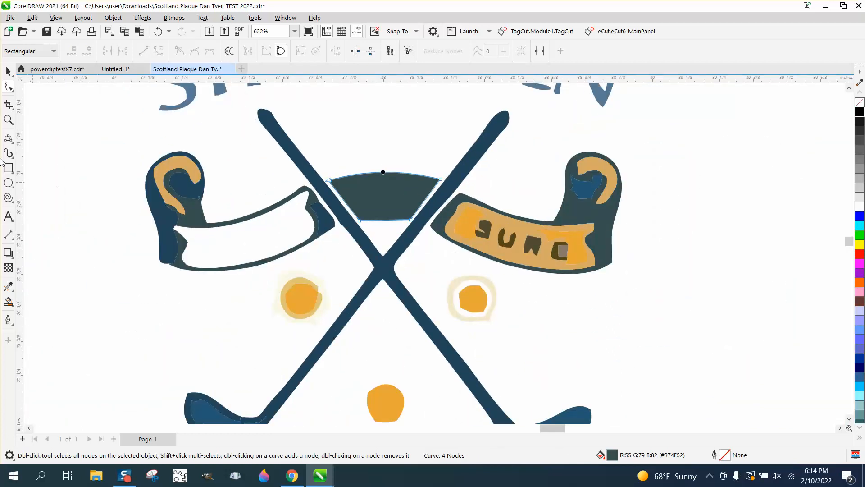
{"action": "left_click", "coordinate": [8, 70]}
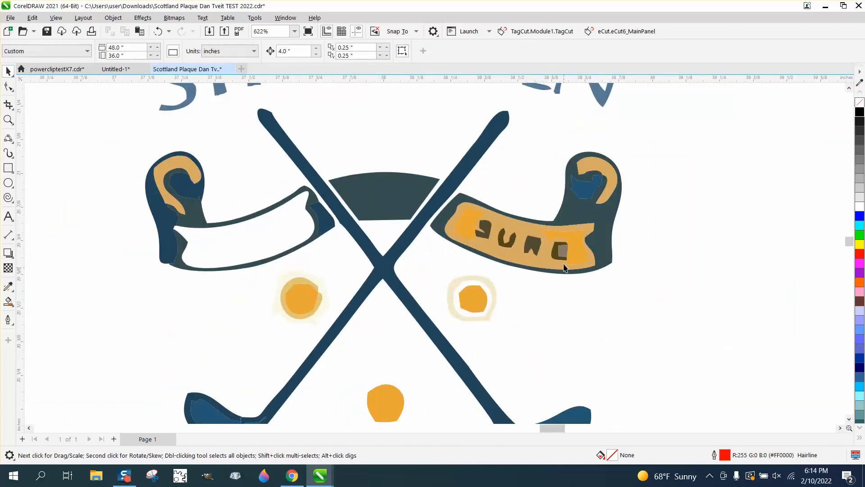
{"action": "left_click", "coordinate": [561, 249]}
{"action": "left_click", "coordinate": [499, 237]}
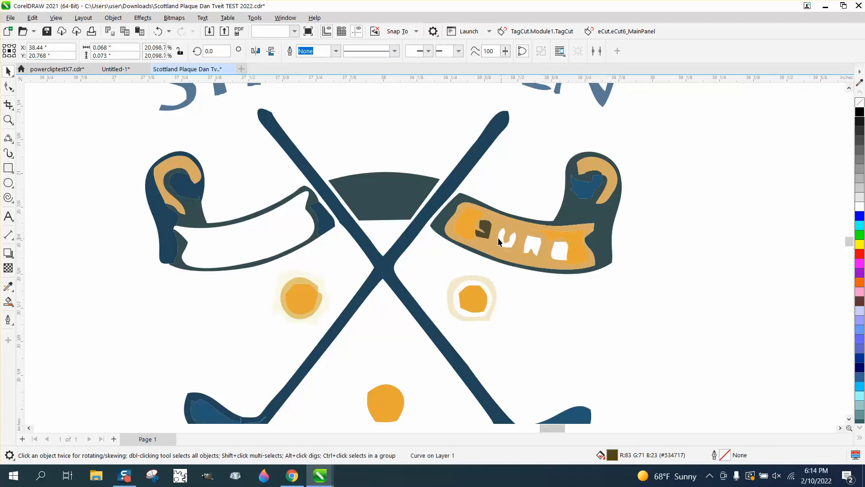
{"action": "key", "text": "Delete"}
{"action": "left_click", "coordinate": [483, 229]}
{"action": "key", "text": "Delete"}
{"action": "left_click", "coordinate": [479, 228]}
{"action": "key", "text": "Delete"}
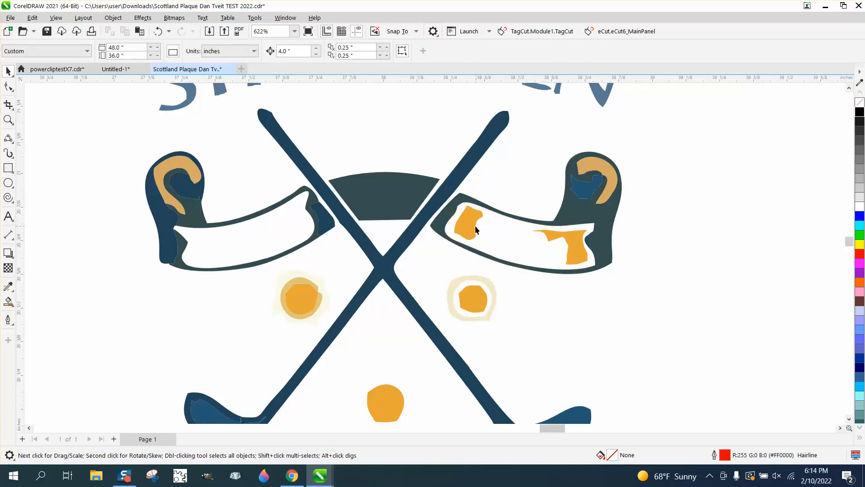
Delete the two leftover orange patches from the right banner and the blue patch inside its curl.
{"action": "left_click", "coordinate": [475, 226]}
{"action": "key", "text": "Delete"}
{"action": "left_click", "coordinate": [581, 248]}
{"action": "key", "text": "Delete"}
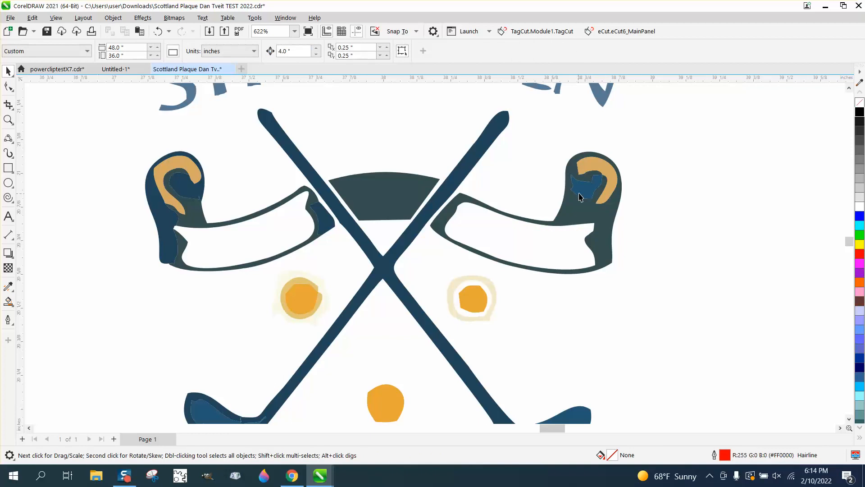
{"action": "left_click", "coordinate": [587, 197]}
{"action": "key", "text": "Delete"}
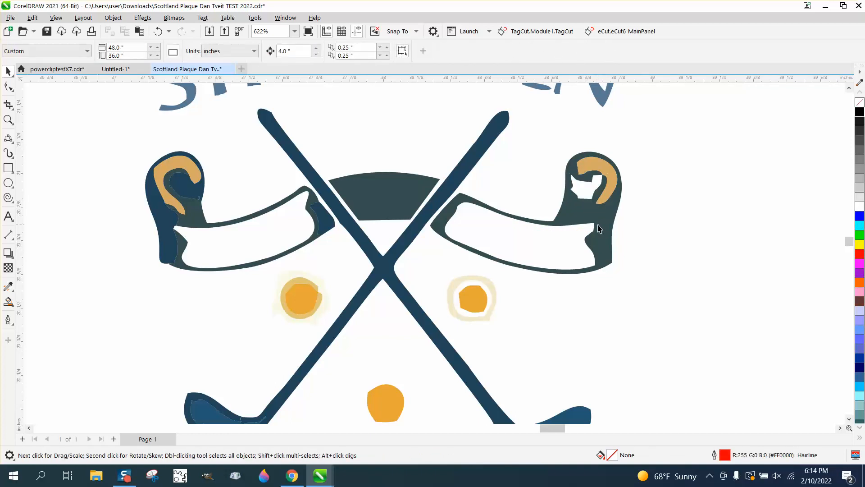
{"action": "left_click", "coordinate": [600, 227]}
{"action": "key", "text": "Delete"}
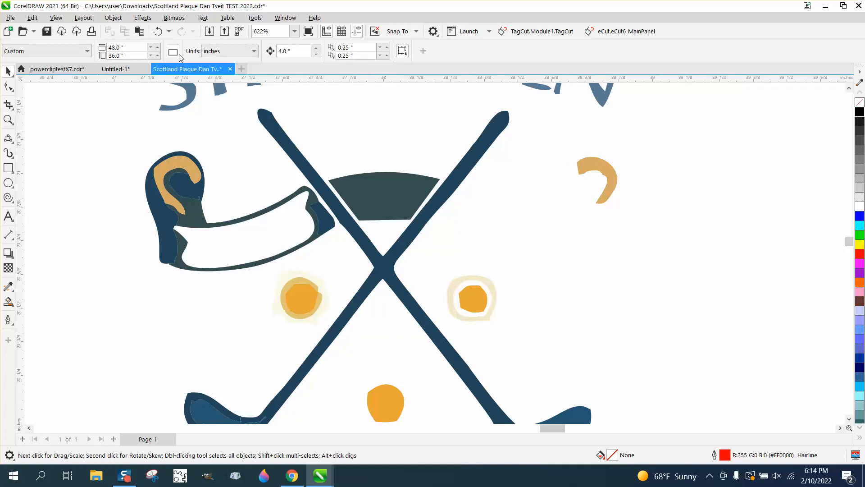
{"action": "left_click", "coordinate": [158, 31]}
{"action": "left_click", "coordinate": [172, 206]}
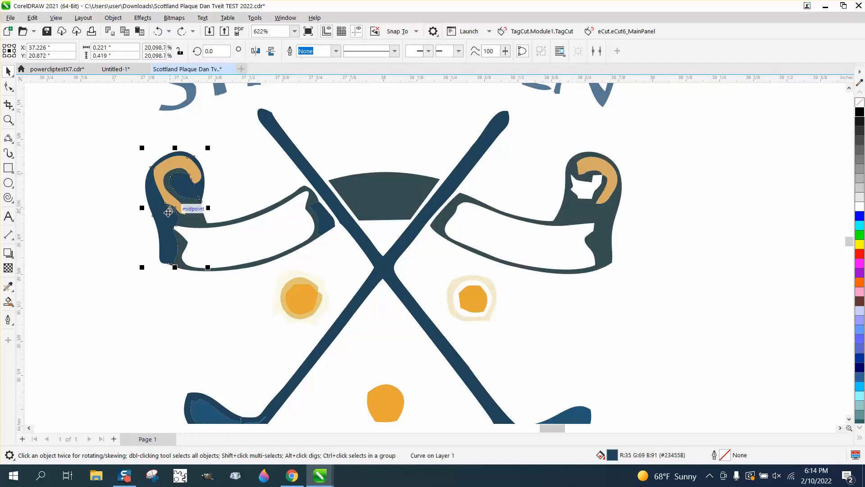
{"action": "key", "text": "Delete"}
{"action": "left_click", "coordinate": [158, 31]}
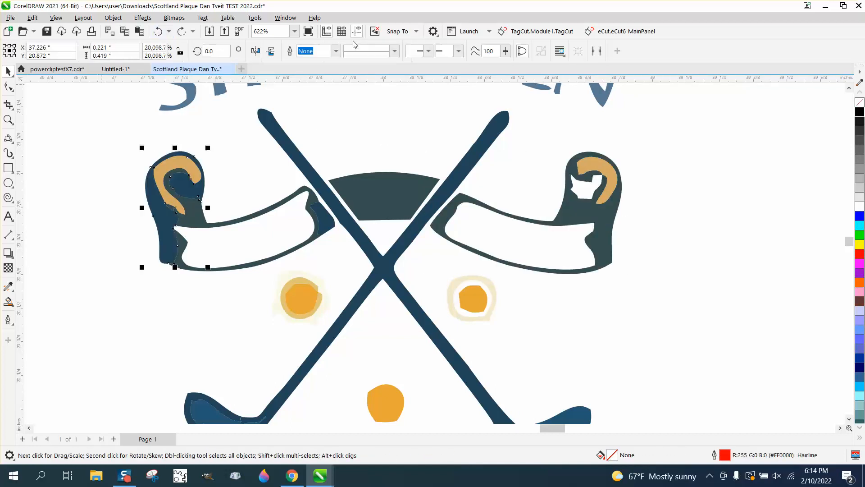
Remove the fills from the left banner's blue curl piece and green ribbon piece and give both a black outline.
{"action": "left_click", "coordinate": [858, 102]}
{"action": "scroll", "coordinate": [859, 102], "scroll_direction": "up", "scroll_amount": 1}
{"action": "scroll", "coordinate": [800, 187], "scroll_direction": "down", "scroll_amount": 2}
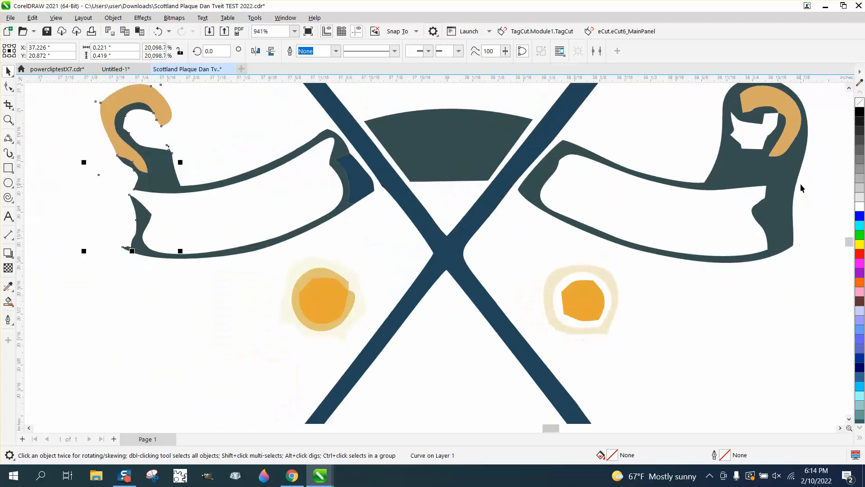
{"action": "right_click", "coordinate": [859, 115]}
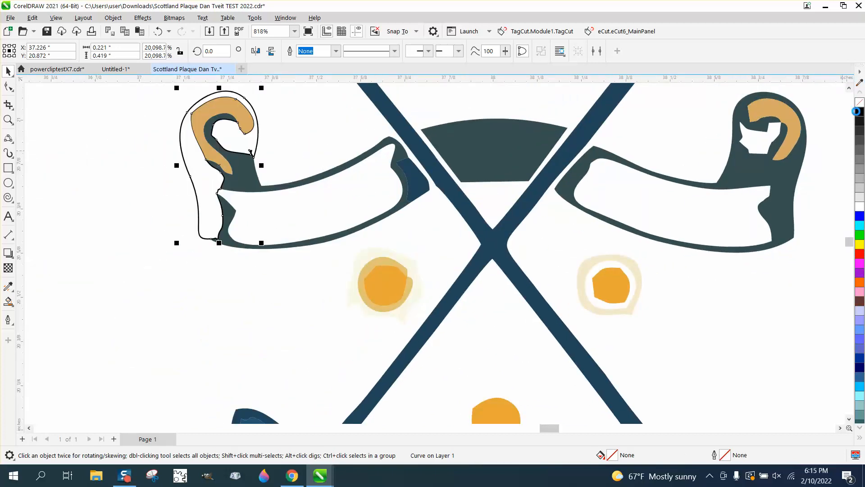
{"action": "left_click", "coordinate": [258, 166]}
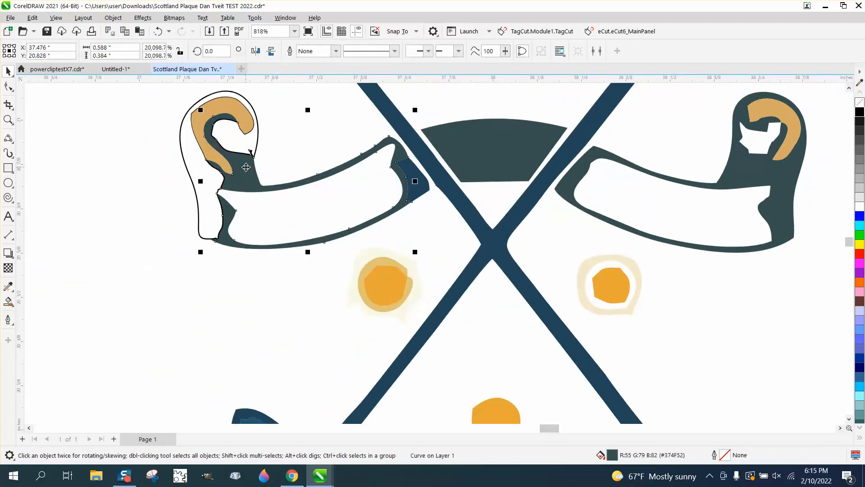
{"action": "left_click", "coordinate": [859, 102]}
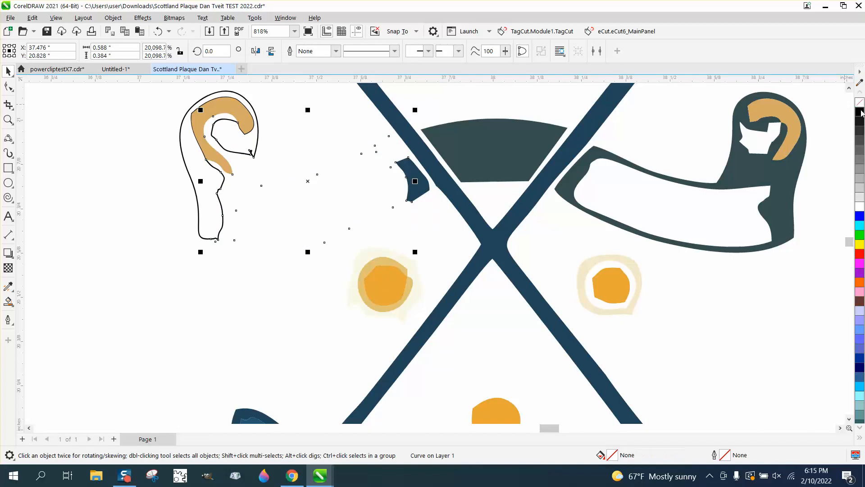
{"action": "right_click", "coordinate": [860, 112]}
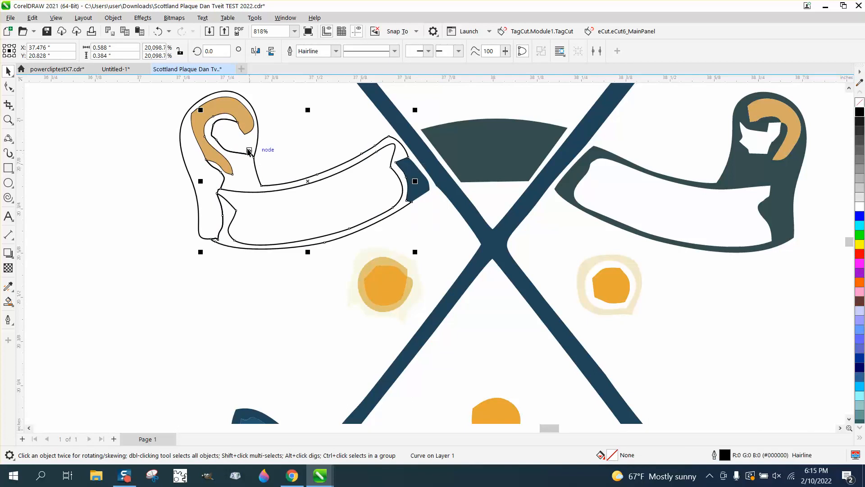
Remove the overlapping line segments inside the left banner's curl and along its left end with Virtual Segment Delete.
{"action": "left_click", "coordinate": [8, 137]}
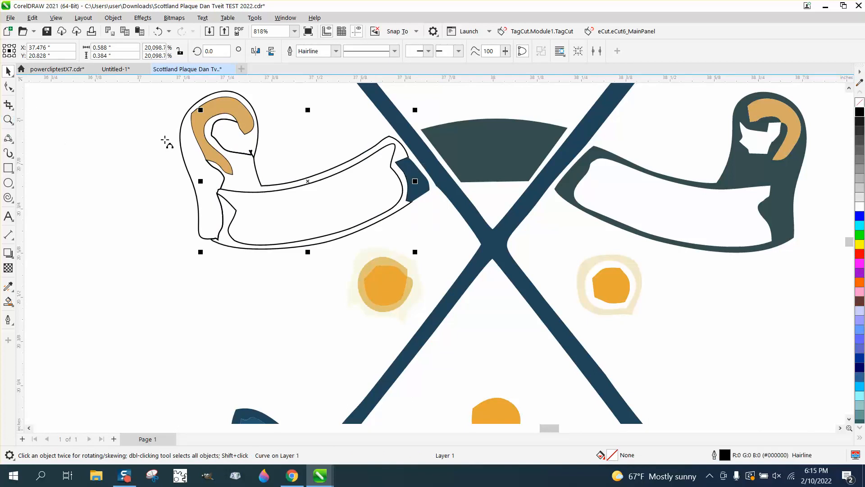
{"action": "left_click", "coordinate": [15, 111]}
{"action": "left_click", "coordinate": [47, 130]}
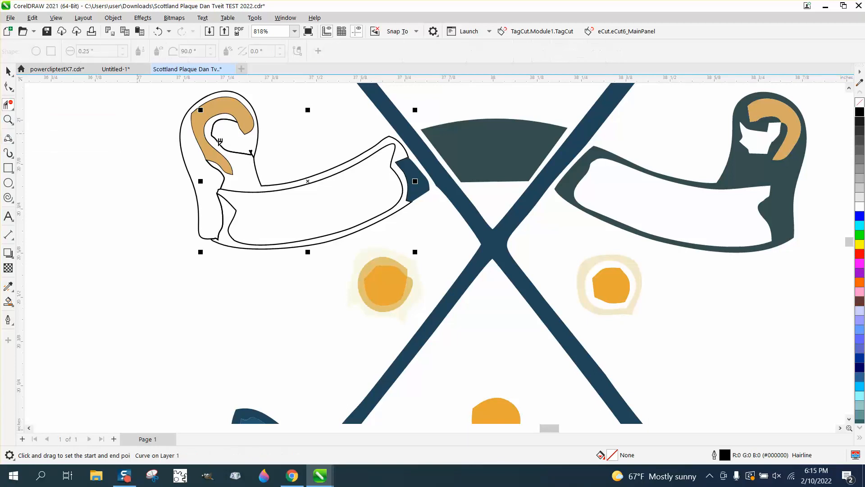
{"action": "left_click", "coordinate": [251, 147]}
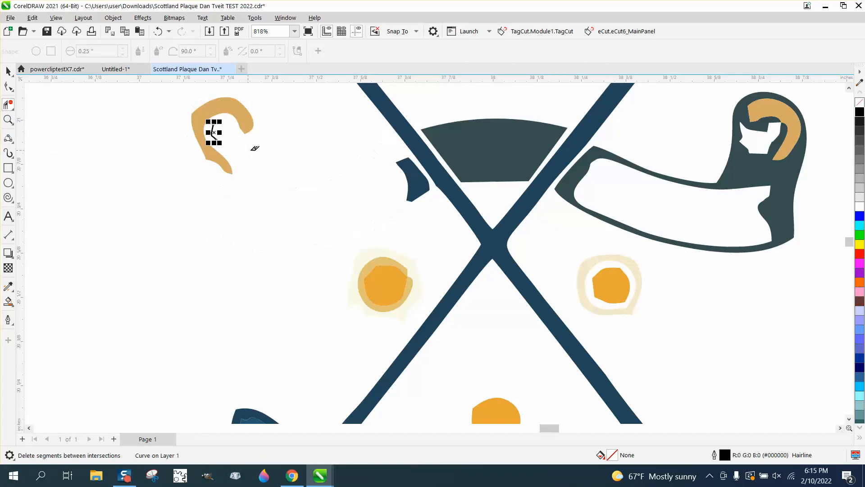
{"action": "left_click", "coordinate": [158, 31]}
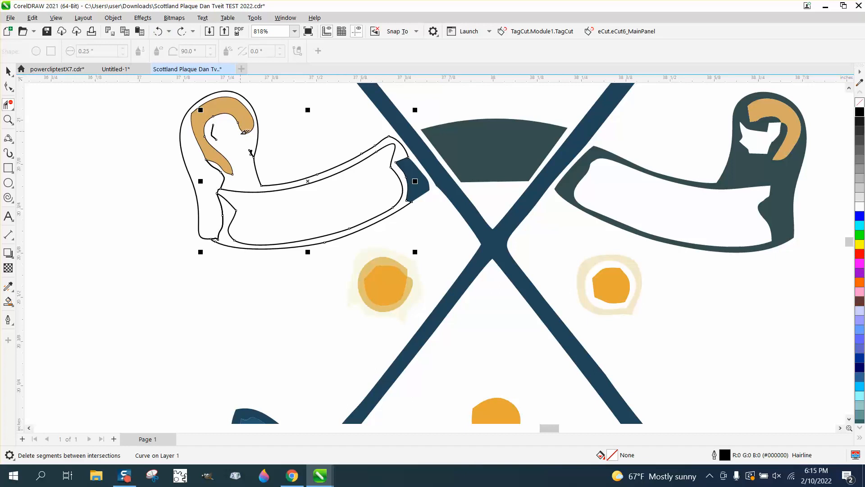
{"action": "left_click", "coordinate": [214, 134]}
{"action": "left_click", "coordinate": [223, 204]}
{"action": "left_click", "coordinate": [223, 224]}
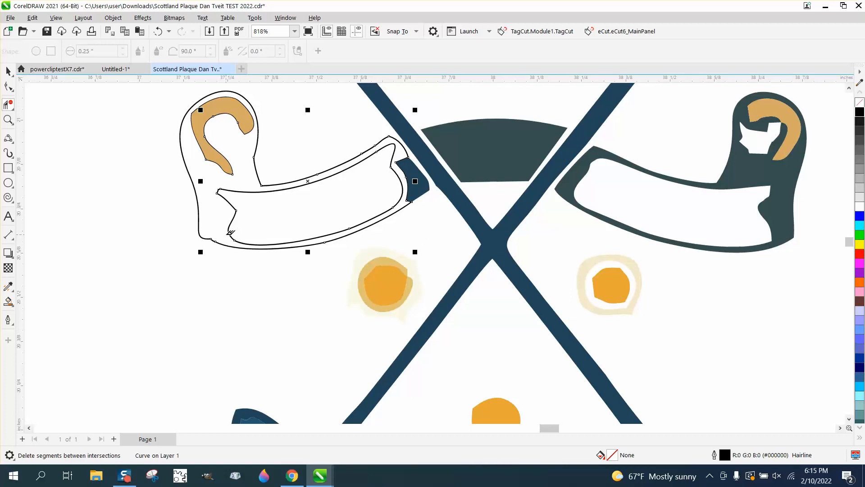
{"action": "left_click", "coordinate": [8, 71]}
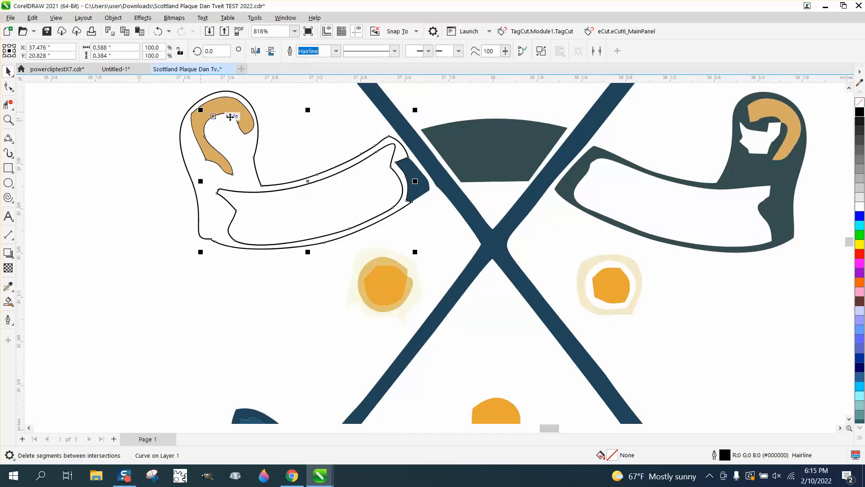
Remove the fill from the blue piece at the left banner's inner end and give it a black outline.
{"action": "left_click", "coordinate": [417, 180]}
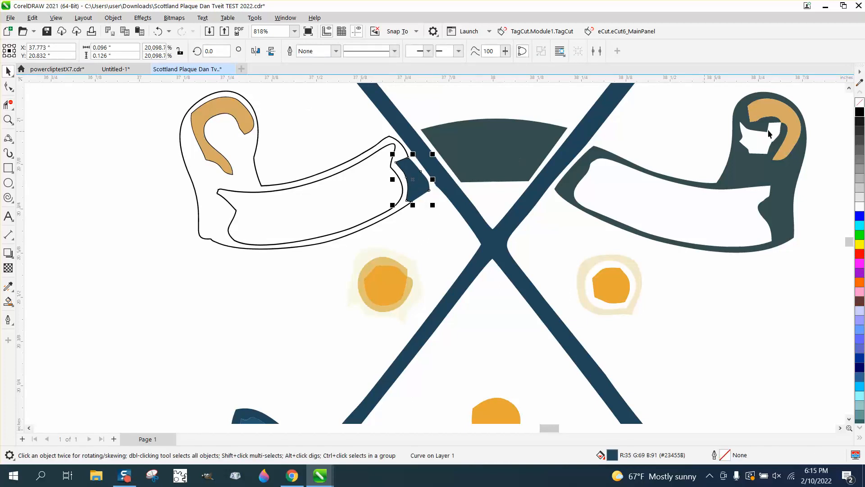
{"action": "left_click", "coordinate": [858, 103]}
{"action": "right_click", "coordinate": [859, 111]}
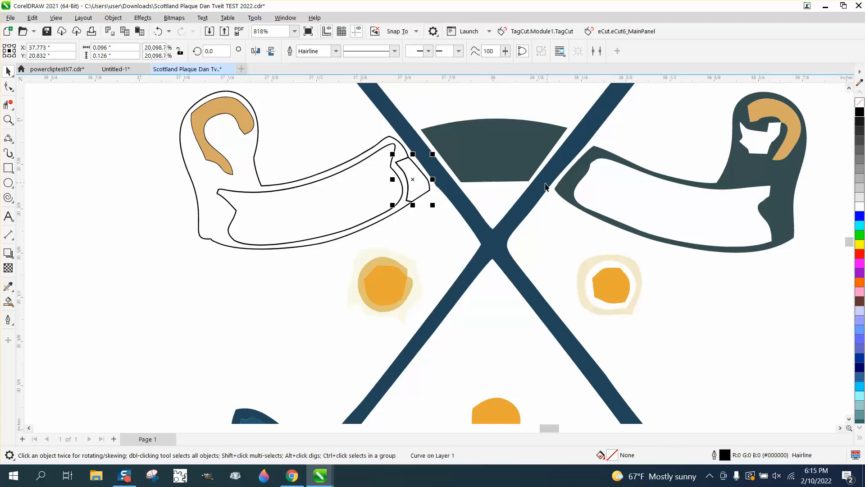
Delete the overlapping segments of the left banner's inner end piece with Virtual Segment Delete.
{"action": "left_click", "coordinate": [9, 105]}
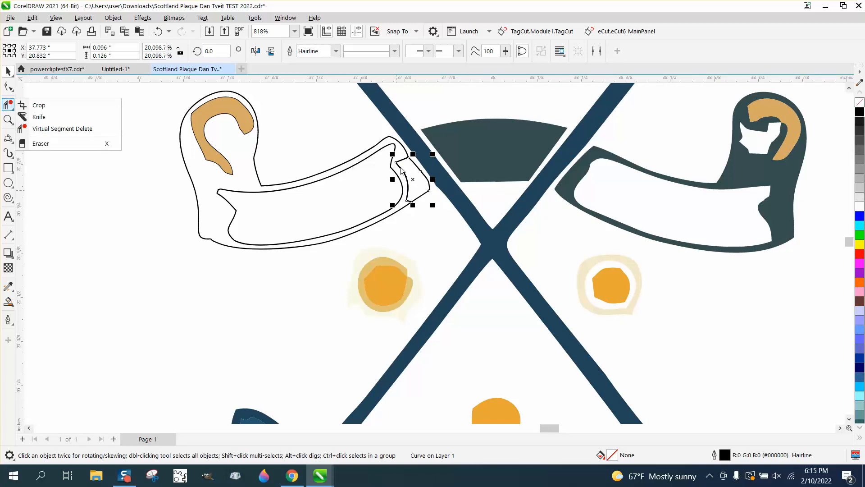
{"action": "left_click", "coordinate": [57, 135]}
{"action": "left_click", "coordinate": [402, 158]}
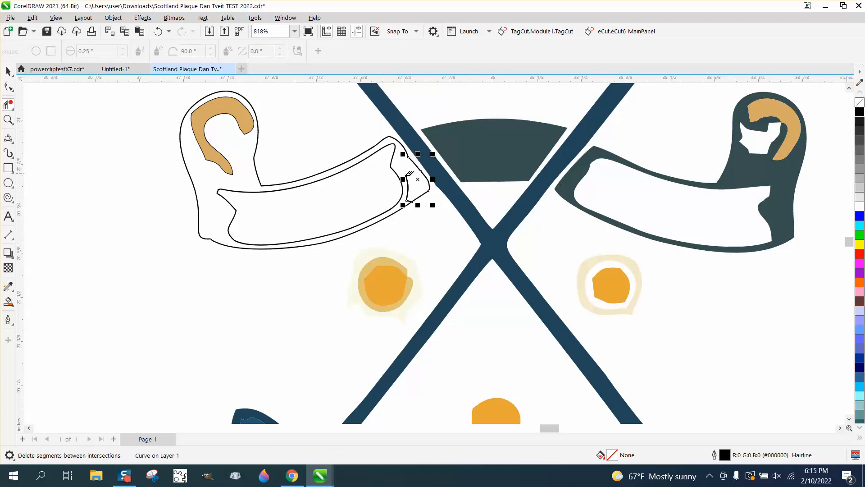
{"action": "left_click", "coordinate": [410, 192]}
{"action": "left_click", "coordinate": [410, 199]}
Move the finished black version of the logo beside the traced logo, just to its right.
{"action": "scroll", "coordinate": [263, 193], "scroll_direction": "down", "scroll_amount": 8}
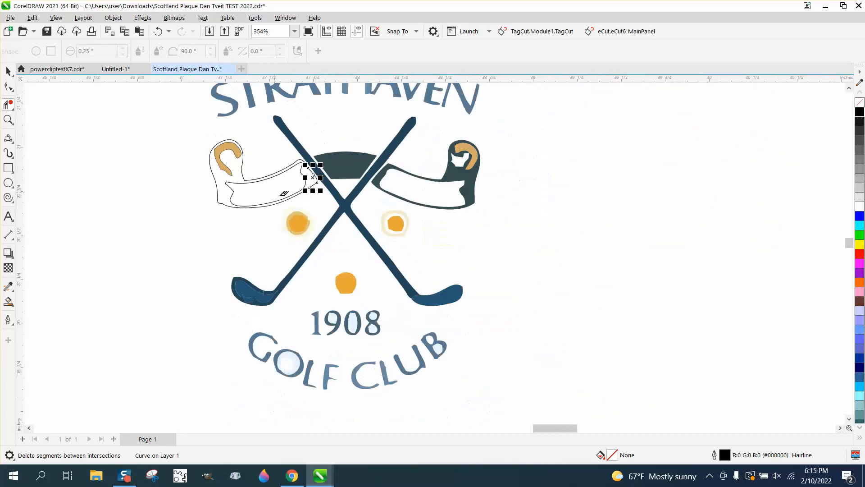
{"action": "scroll", "coordinate": [390, 210], "scroll_direction": "down", "scroll_amount": 3}
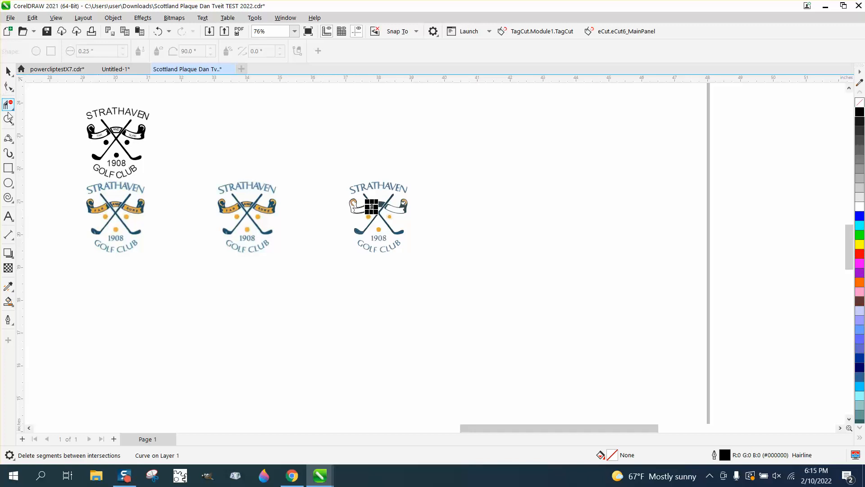
{"action": "left_click", "coordinate": [8, 70]}
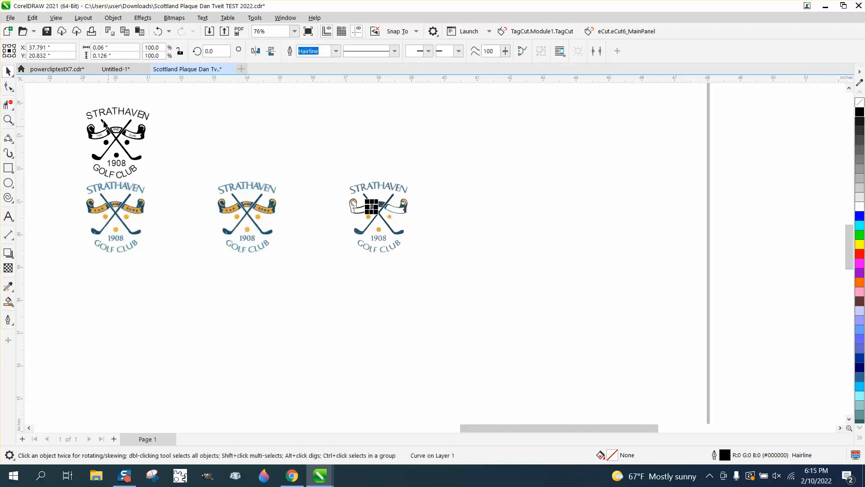
{"action": "left_click_drag", "start_coordinate": [59, 100], "coordinate": [156, 177]}
{"action": "left_click_drag", "start_coordinate": [141, 146], "coordinate": [472, 217]}
Remove the tan fill from the curl of the traced logo's left banner.
{"action": "left_click", "coordinate": [8, 119]}
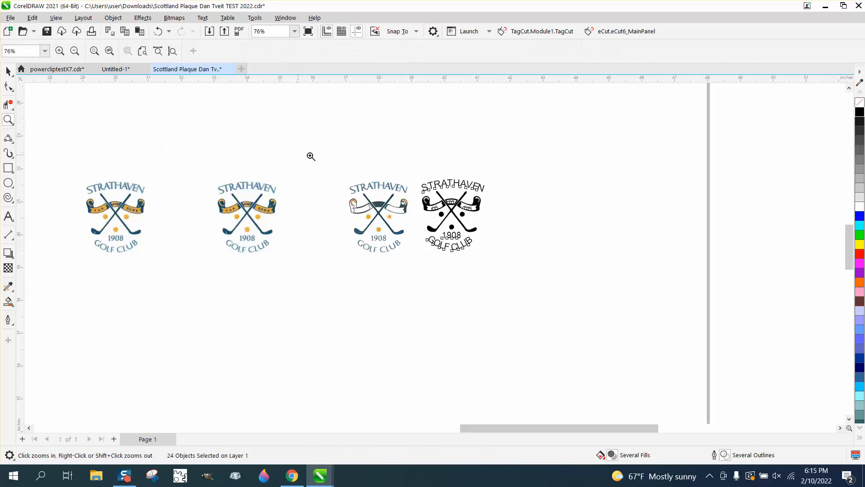
{"action": "left_click_drag", "start_coordinate": [319, 163], "coordinate": [516, 252]}
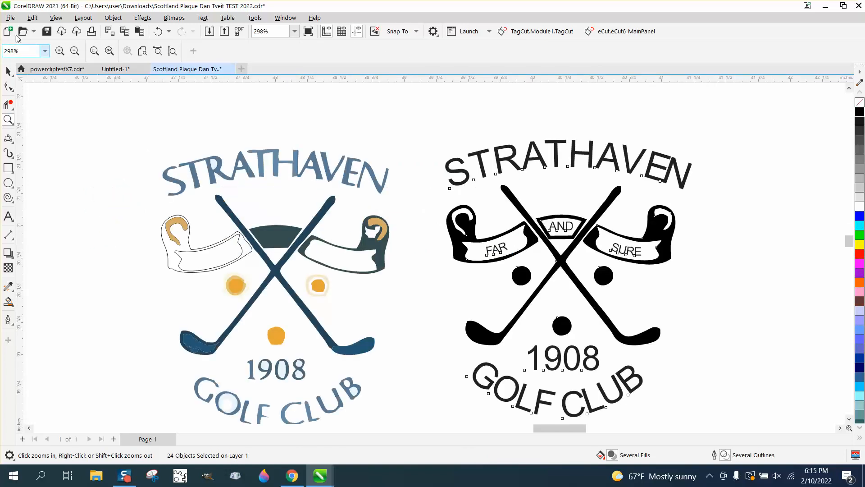
{"action": "left_click", "coordinate": [8, 71]}
{"action": "left_click", "coordinate": [62, 123]}
{"action": "left_click", "coordinate": [185, 220]}
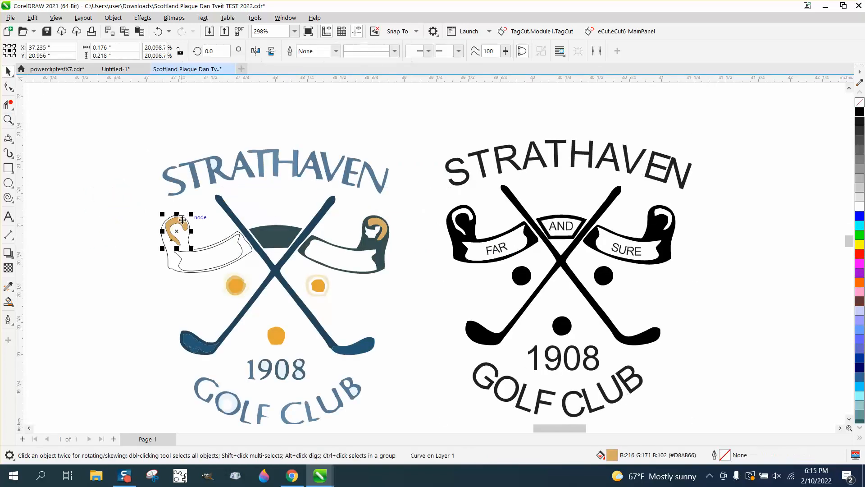
{"action": "left_click", "coordinate": [860, 104]}
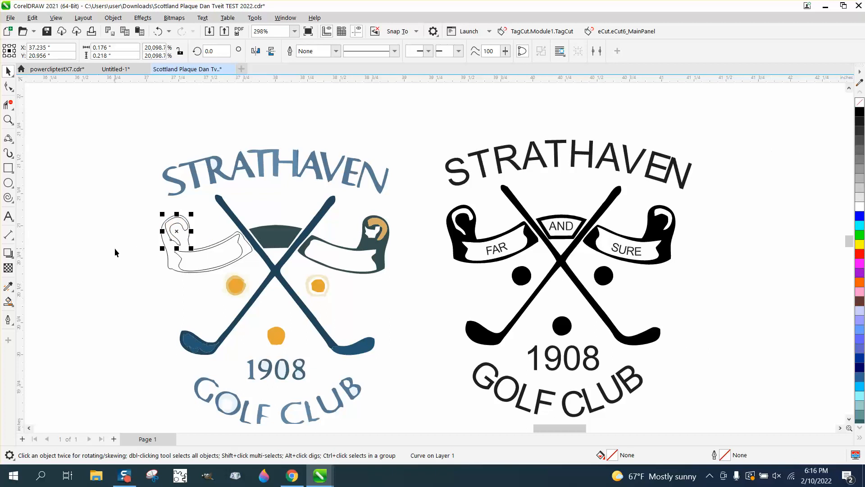
Fill the traced logo's left banner border, curl and inner end with solid black and no outline using Smart Fill.
{"action": "left_click", "coordinate": [8, 301]}
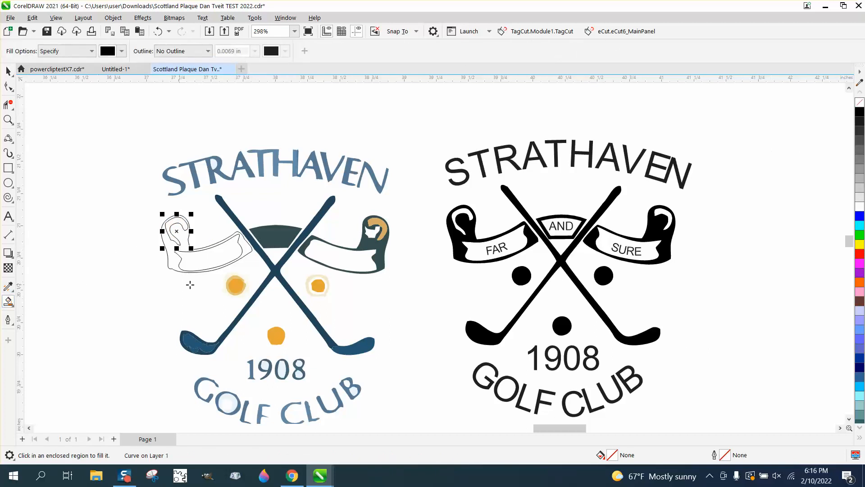
{"action": "left_click", "coordinate": [170, 261]}
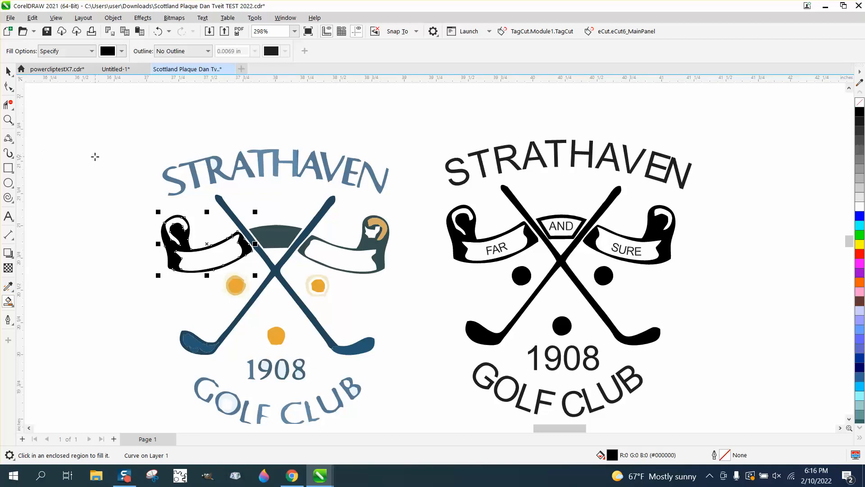
{"action": "left_click", "coordinate": [8, 71]}
{"action": "left_click", "coordinate": [58, 238]}
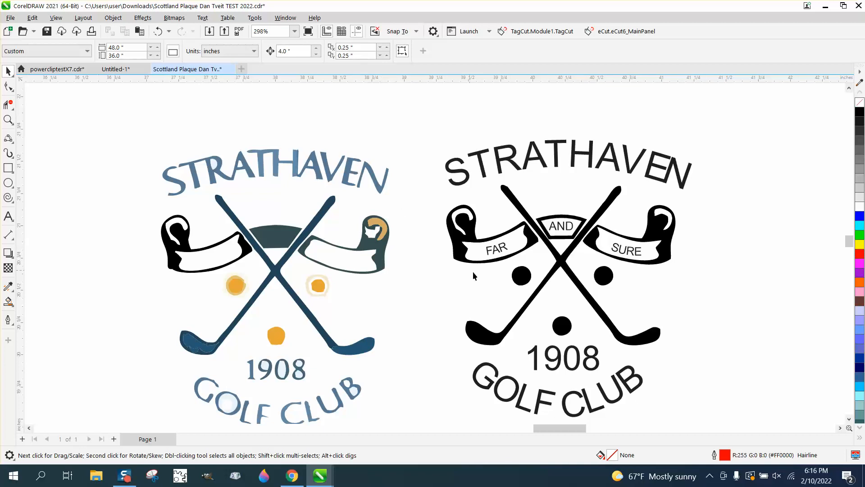
Delete the traced logo's entire right banner with its tan curl, and group all pieces of the black left banner.
{"action": "left_click_drag", "start_coordinate": [405, 216], "coordinate": [359, 287]}
{"action": "key", "text": "Delete"}
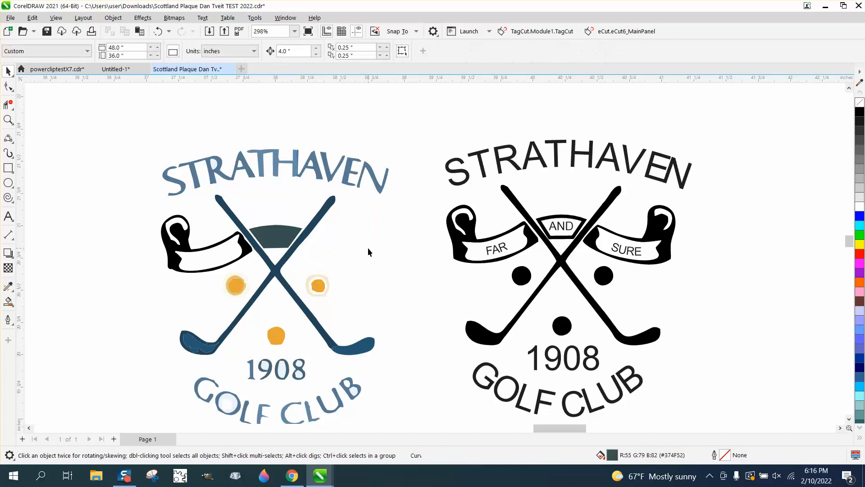
{"action": "left_click_drag", "start_coordinate": [135, 217], "coordinate": [262, 278]}
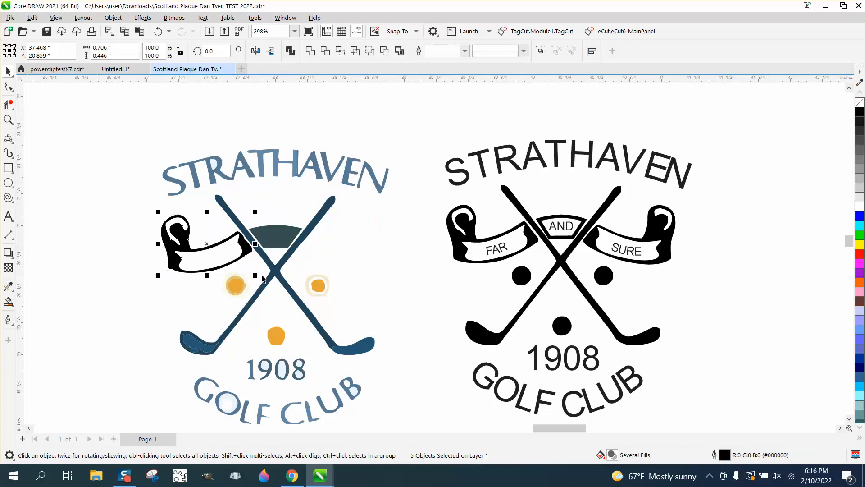
{"action": "key", "text": "ctrl+g"}
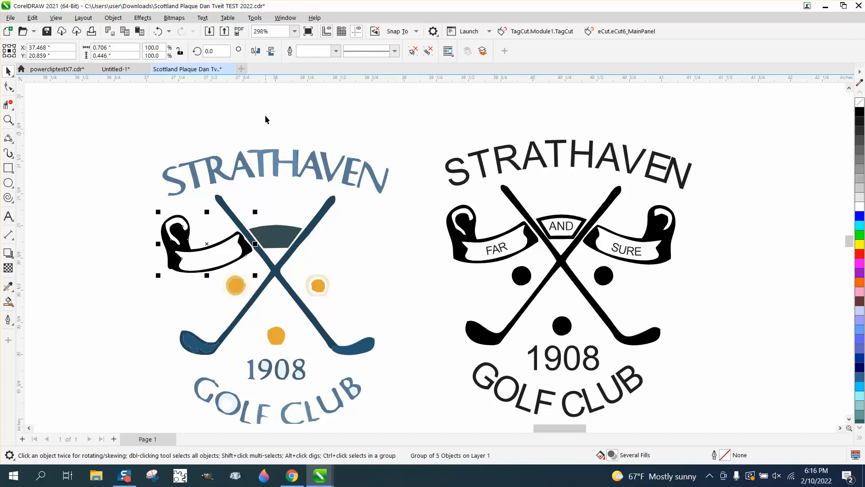
{"action": "left_click", "coordinate": [256, 51]}
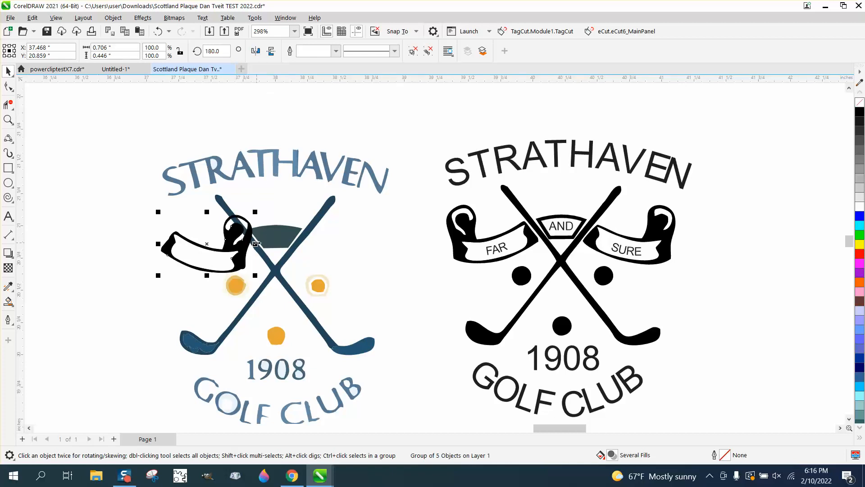
{"action": "left_click", "coordinate": [157, 31]}
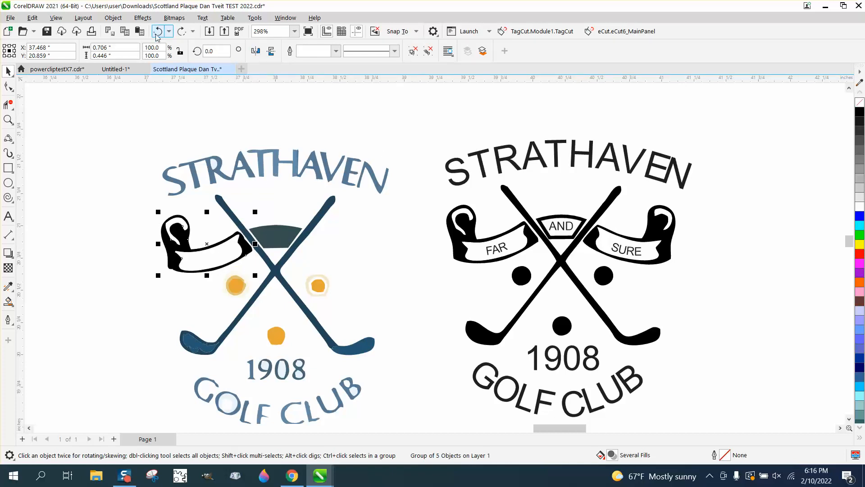
{"action": "key", "text": "ctrl+d"}
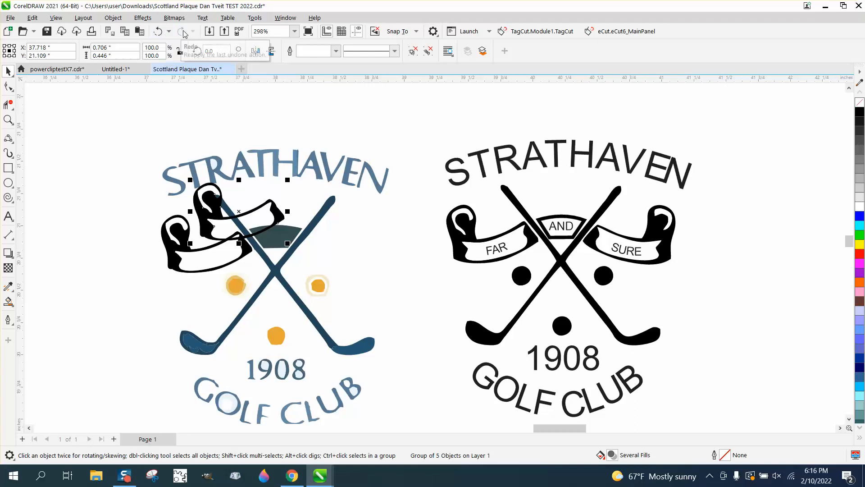
{"action": "key", "text": "Delete"}
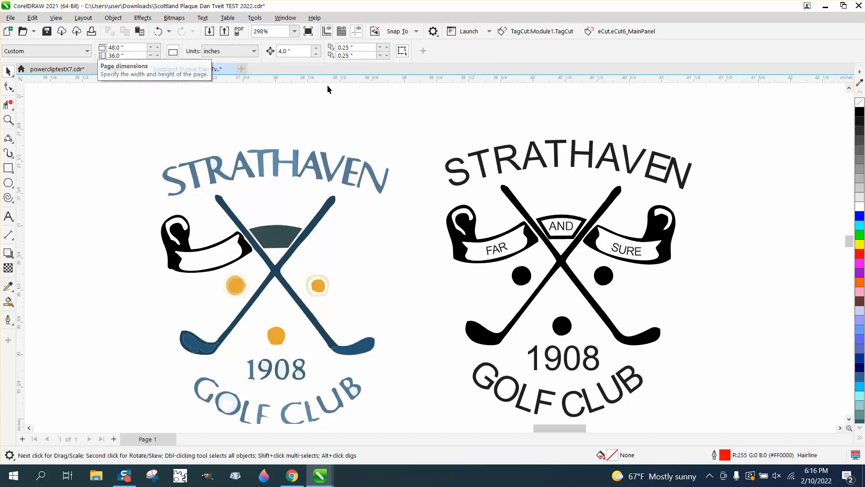
Set the document's horizontal and vertical duplicate distances to 0 inches.
{"action": "left_click", "coordinate": [347, 47]}
{"action": "left_click_drag", "start_coordinate": [347, 47], "coordinate": [331, 59]}
{"action": "type", "text": "0."}
{"action": "type", "text": "0"}
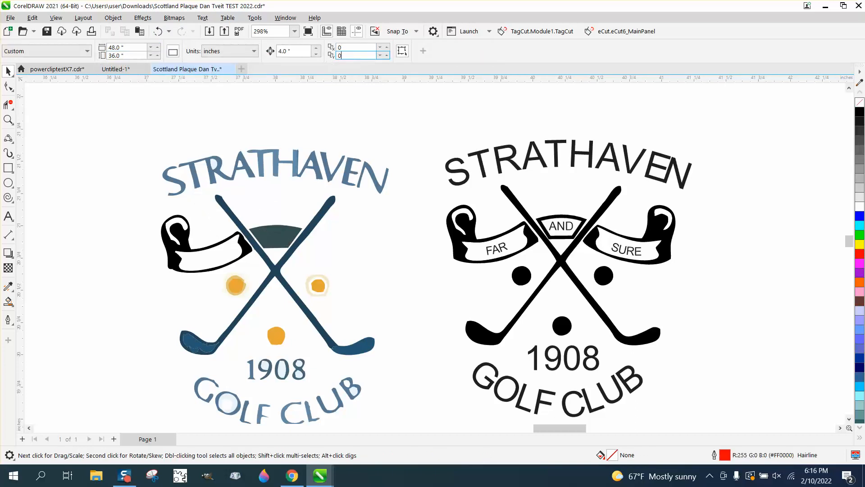
{"action": "key", "text": "Return"}
Duplicate the black left banner in place, mirror the copy horizontally and place it as the traced logo's right banner.
{"action": "left_click", "coordinate": [251, 248]}
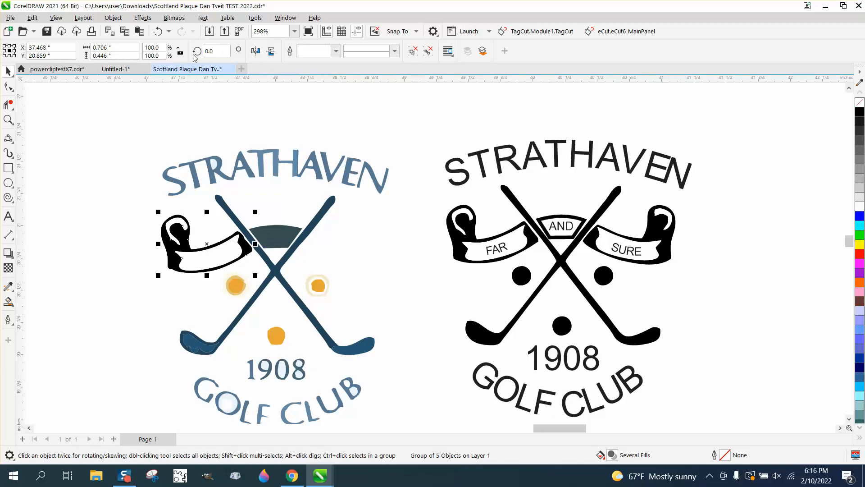
{"action": "left_click", "coordinate": [216, 50]}
{"action": "type", "text": "180"}
{"action": "key", "text": "Return"}
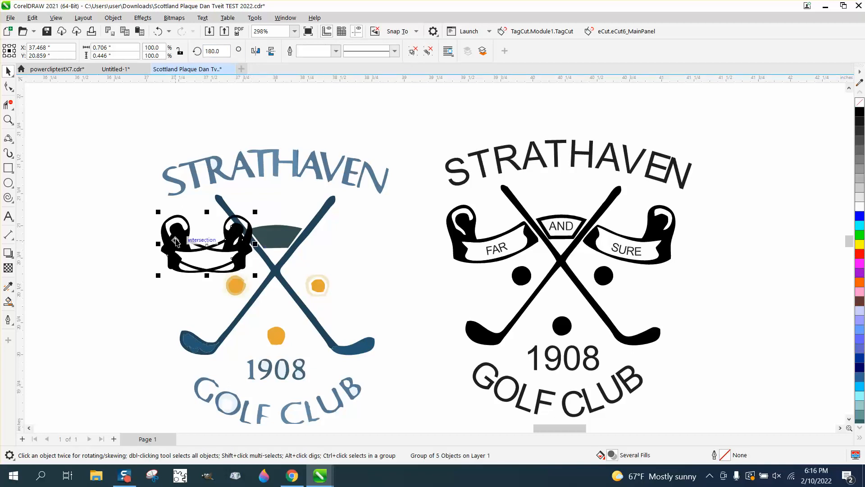
{"action": "left_click_drag", "start_coordinate": [176, 241], "coordinate": [309, 238]}
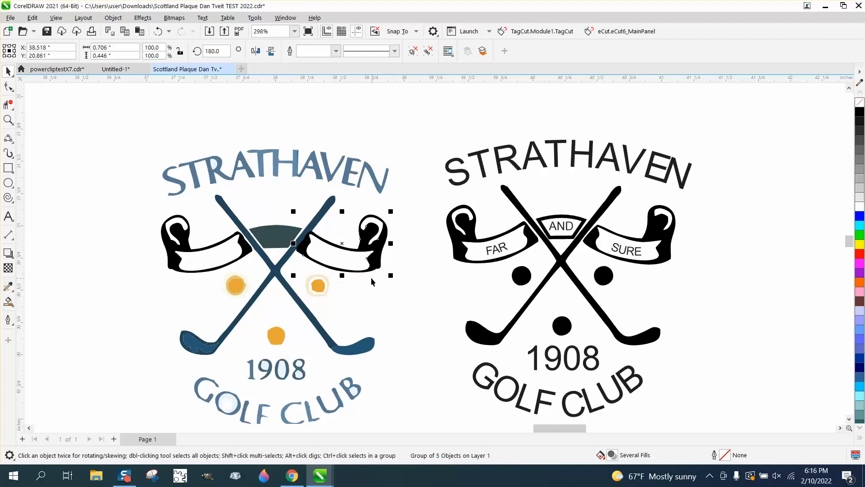
{"action": "left_click_drag", "start_coordinate": [356, 257], "coordinate": [360, 256]}
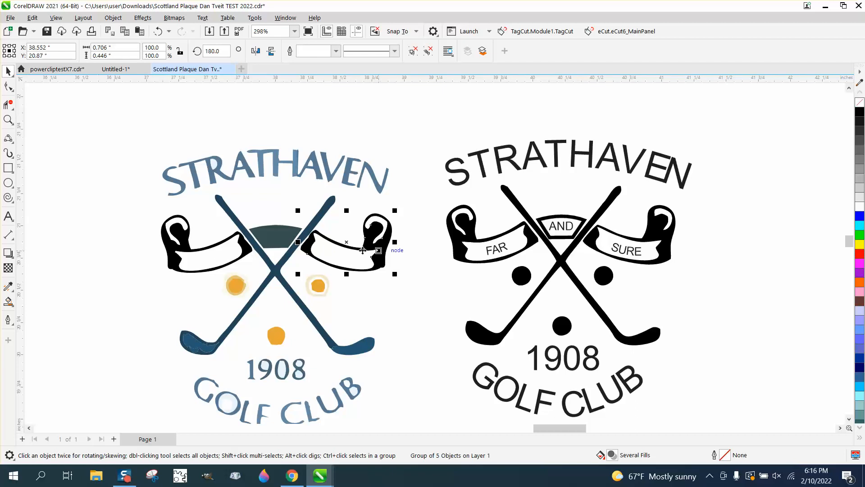
Ungroup the black left banner of the traced logo.
{"action": "left_click", "coordinate": [8, 120]}
{"action": "left_click_drag", "start_coordinate": [153, 247], "coordinate": [217, 296]}
{"action": "left_click", "coordinate": [8, 87]}
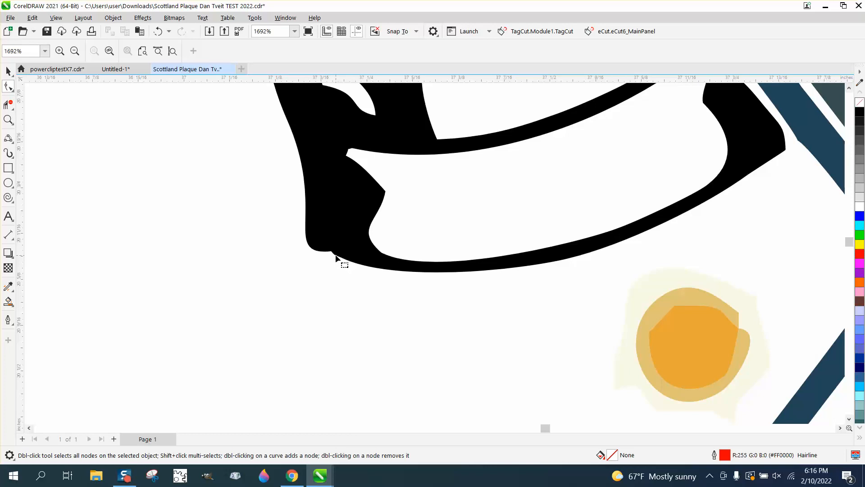
{"action": "scroll", "coordinate": [226, 271], "scroll_direction": "down", "scroll_amount": 1}
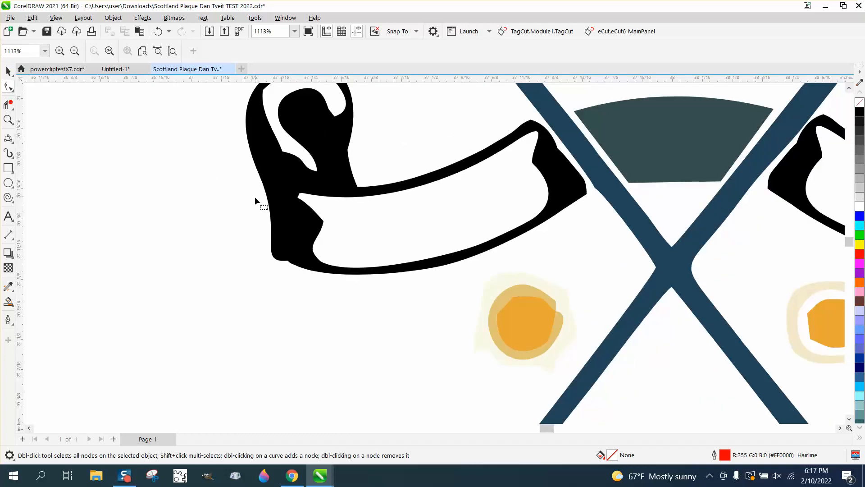
{"action": "left_click", "coordinate": [8, 71]}
{"action": "left_click", "coordinate": [300, 218]}
{"action": "left_click", "coordinate": [113, 18]}
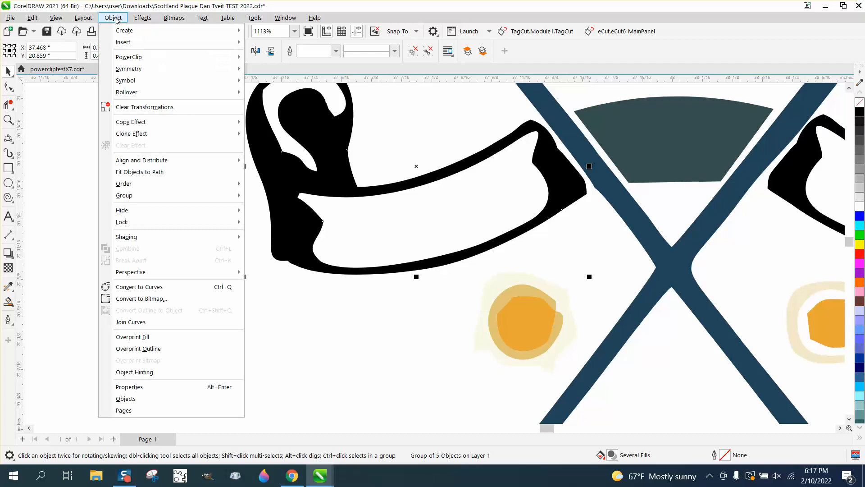
{"action": "mouse_move", "coordinate": [136, 195]}
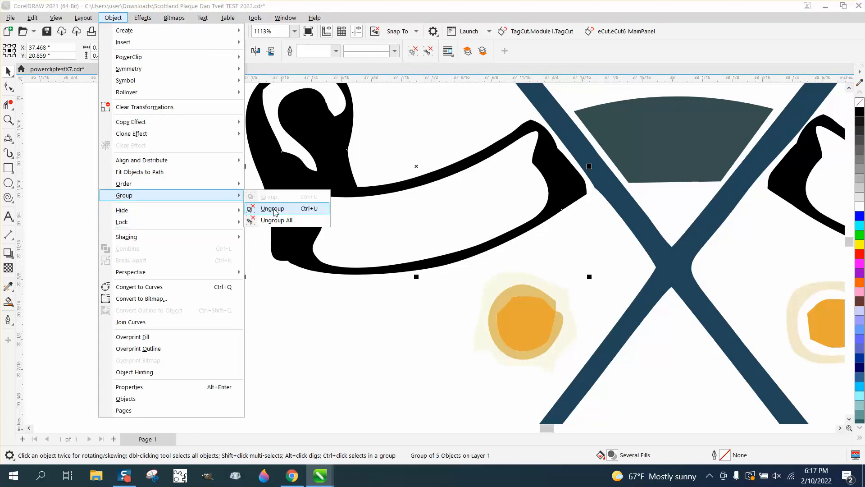
{"action": "left_click", "coordinate": [276, 211]}
Delete the nodes forming the bump at the left banner's lower outer corner.
{"action": "left_click", "coordinate": [8, 86]}
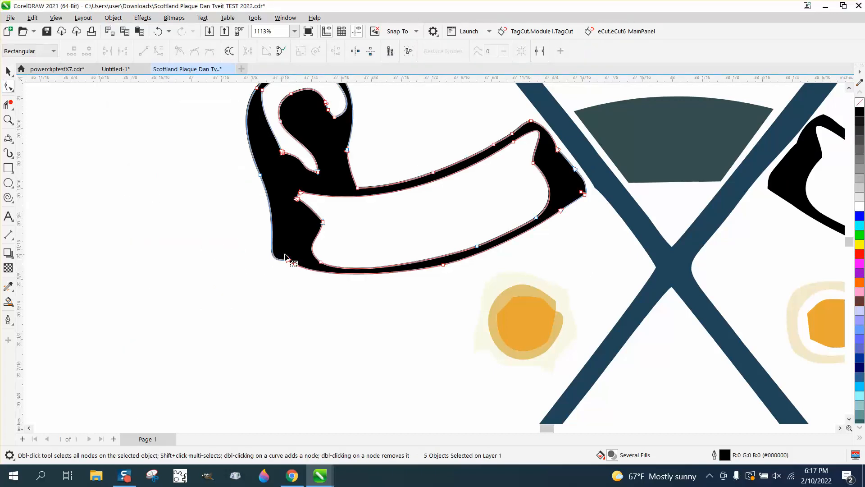
{"action": "left_click_drag", "start_coordinate": [281, 275], "coordinate": [277, 272]}
{"action": "key", "text": "Delete"}
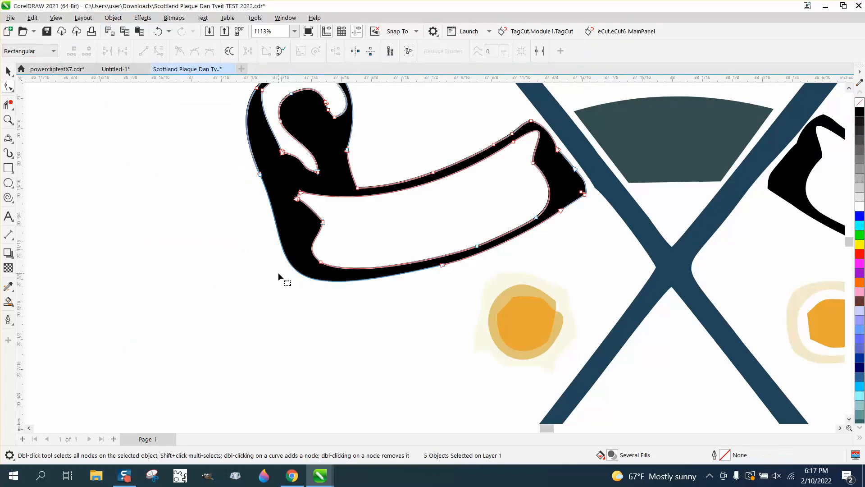
{"action": "scroll", "coordinate": [253, 288], "scroll_direction": "down", "scroll_amount": 1}
{"action": "scroll", "coordinate": [271, 297], "scroll_direction": "down", "scroll_amount": 1}
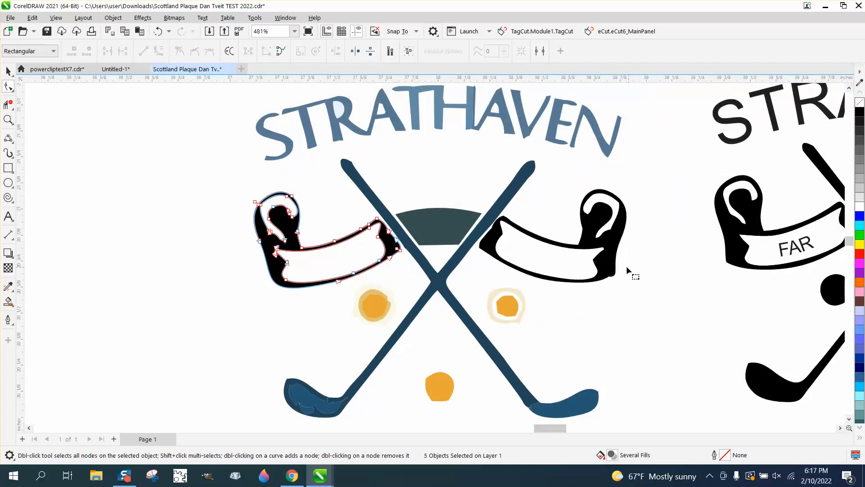
{"action": "left_click", "coordinate": [611, 279]}
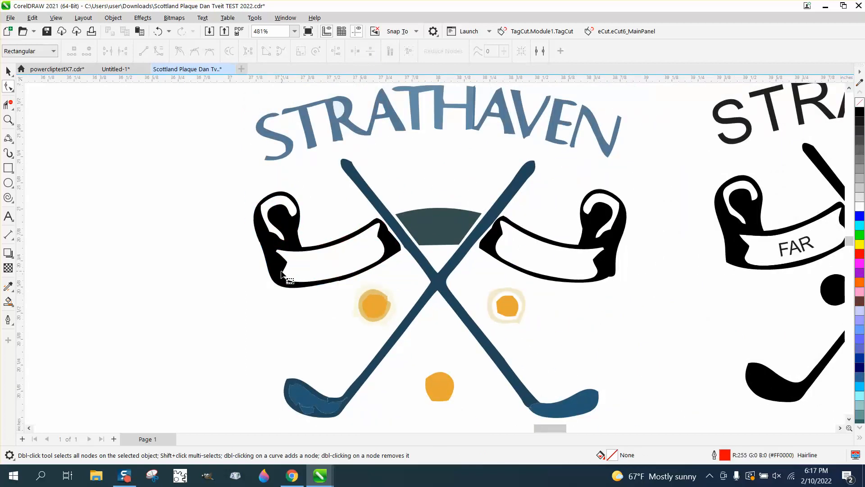
{"action": "scroll", "coordinate": [110, 194], "scroll_direction": "down", "scroll_amount": 1}
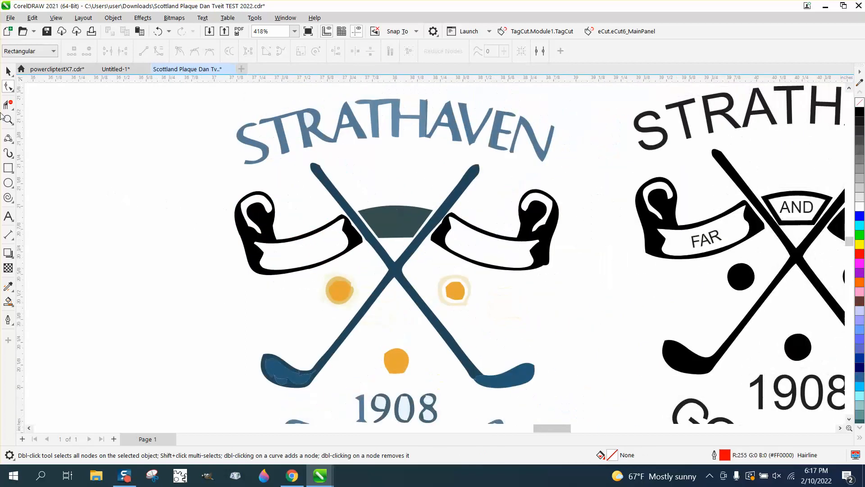
Remove the fill from the traced logo's centre panel and give it a black hairline outline.
{"action": "left_click", "coordinate": [9, 71]}
{"action": "left_click", "coordinate": [381, 221]}
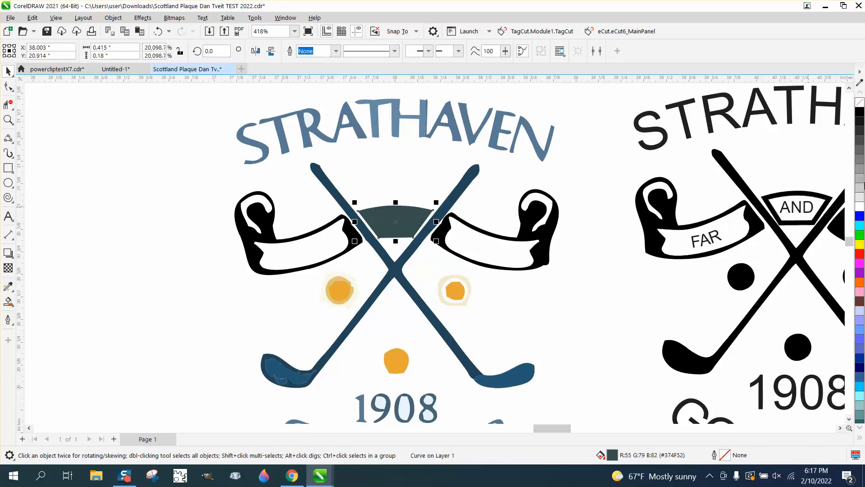
{"action": "left_click", "coordinate": [860, 103]}
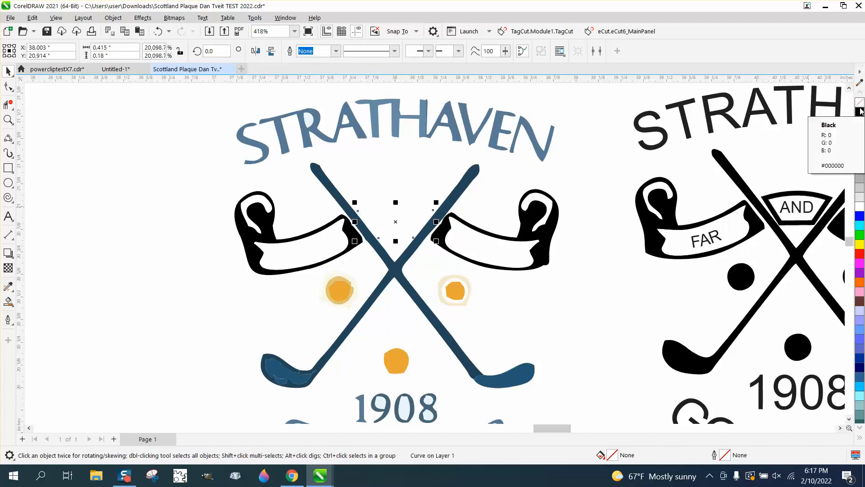
{"action": "right_click", "coordinate": [861, 111]}
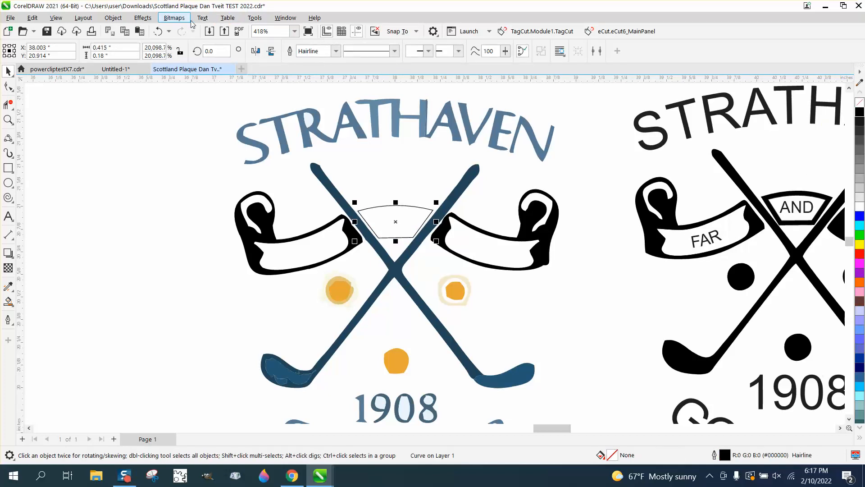
Apply a one-step inside contour with 0.02-inch offset to the centre panel and Smart Fill its border with black.
{"action": "left_click", "coordinate": [146, 20]}
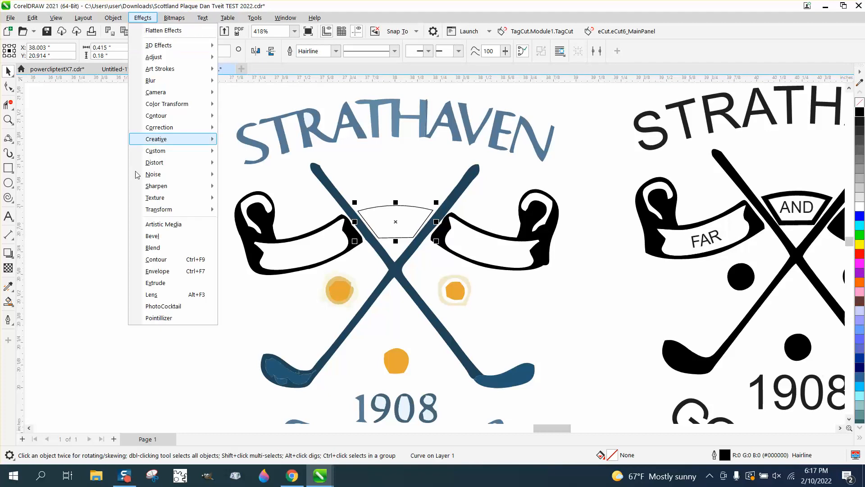
{"action": "left_click", "coordinate": [160, 264]}
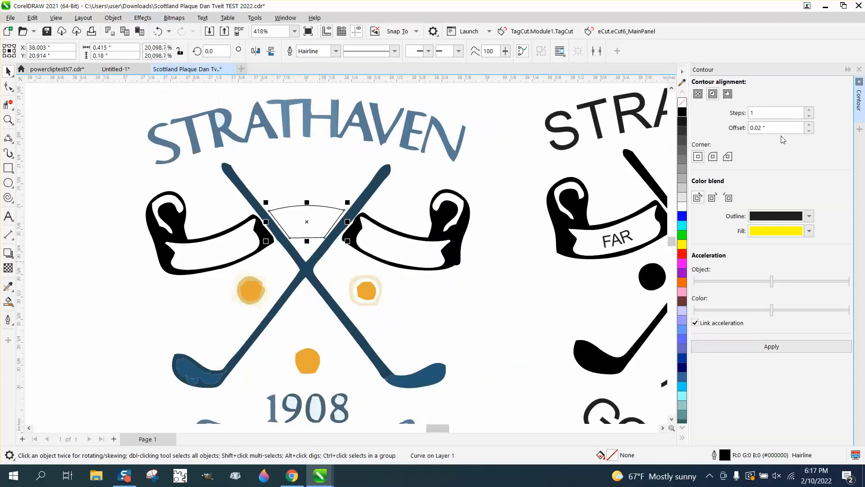
{"action": "left_click", "coordinate": [777, 347]}
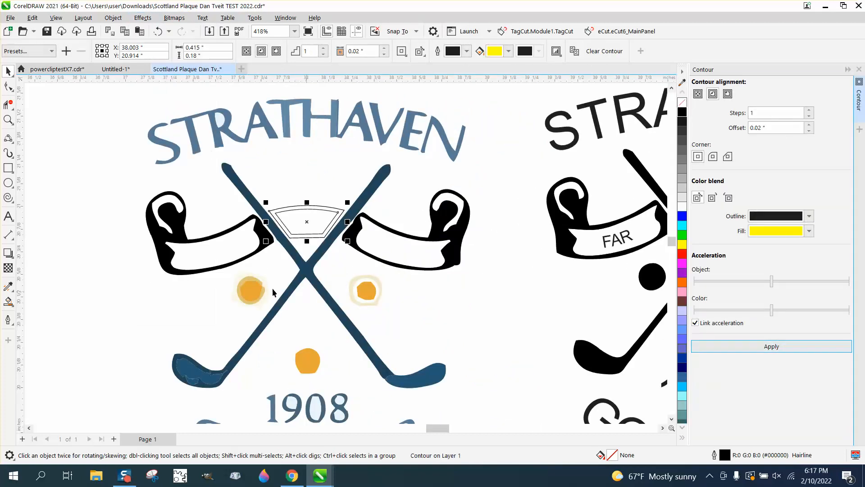
{"action": "left_click", "coordinate": [8, 301]}
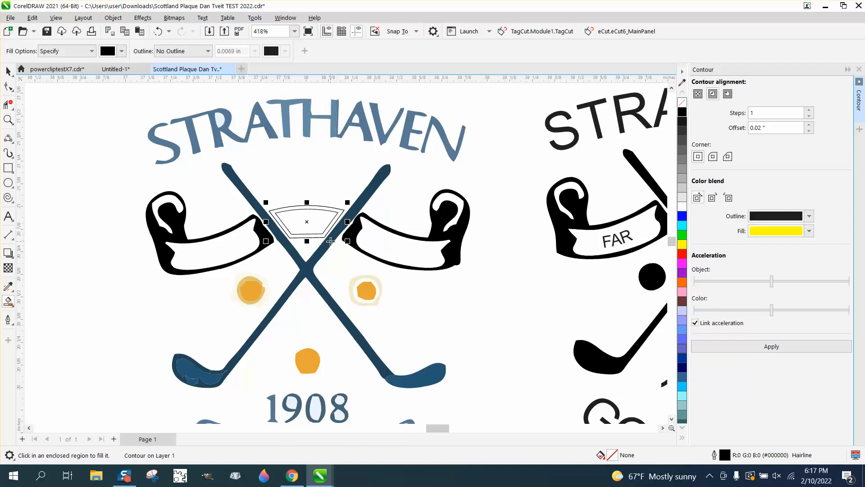
{"action": "left_click", "coordinate": [318, 235]}
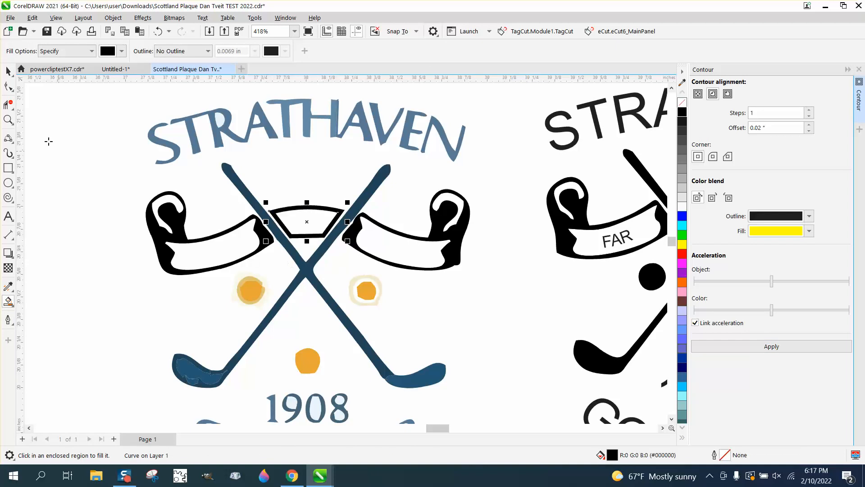
{"action": "left_click", "coordinate": [8, 72]}
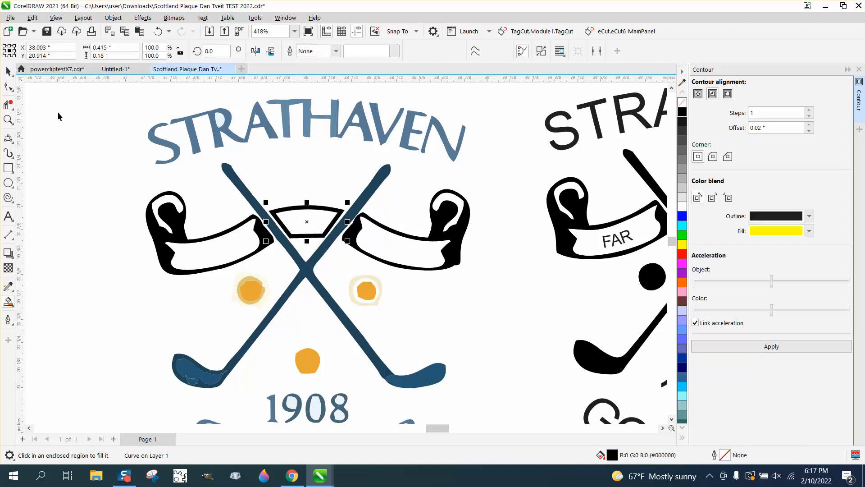
Try heights of 1.5 and 0.07 inches for the traced orange ball above 1908.
{"action": "left_click", "coordinate": [249, 298]}
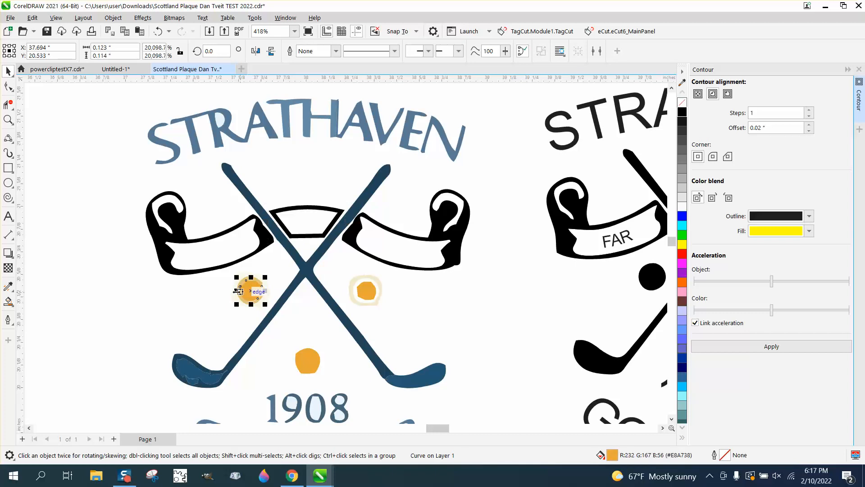
{"action": "left_click", "coordinate": [305, 359]}
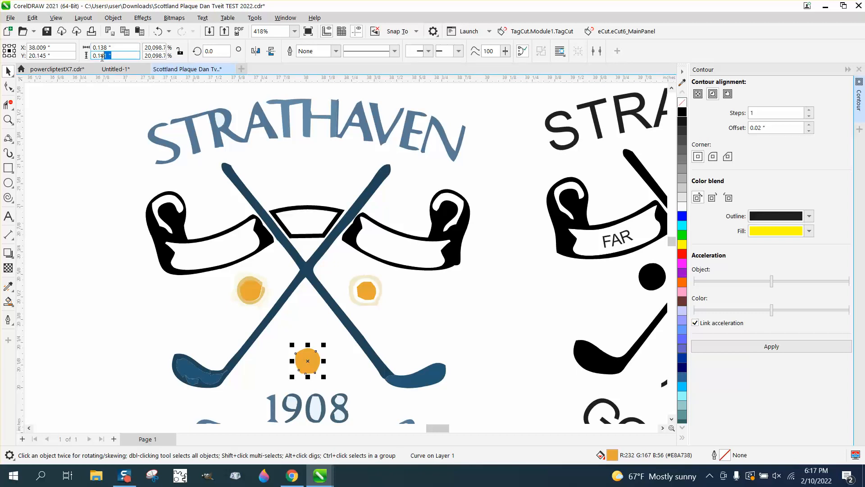
{"action": "left_click", "coordinate": [120, 55]}
{"action": "type", "text": "1."}
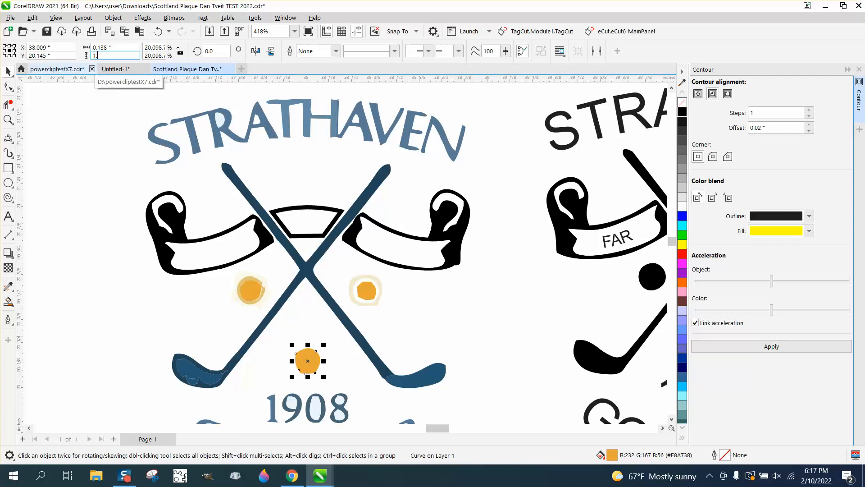
{"action": "type", "text": "5"}
{"action": "key", "text": "Return"}
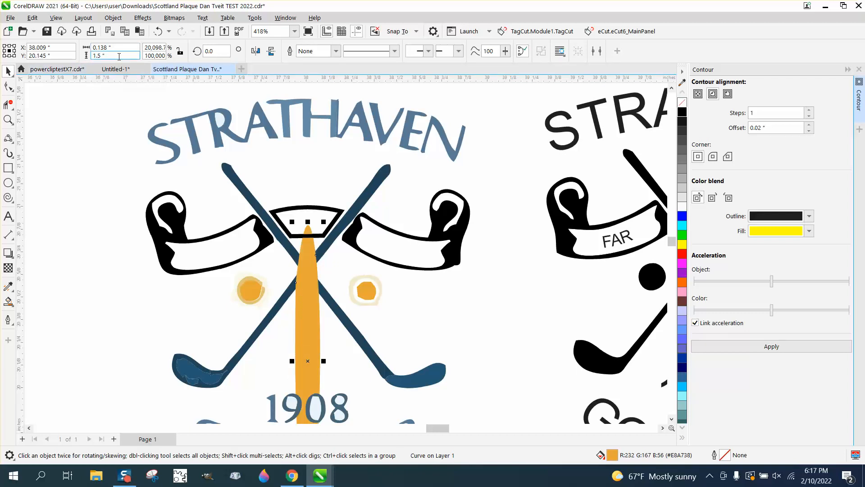
{"action": "type", "text": ".07"}
{"action": "key", "text": "Return"}
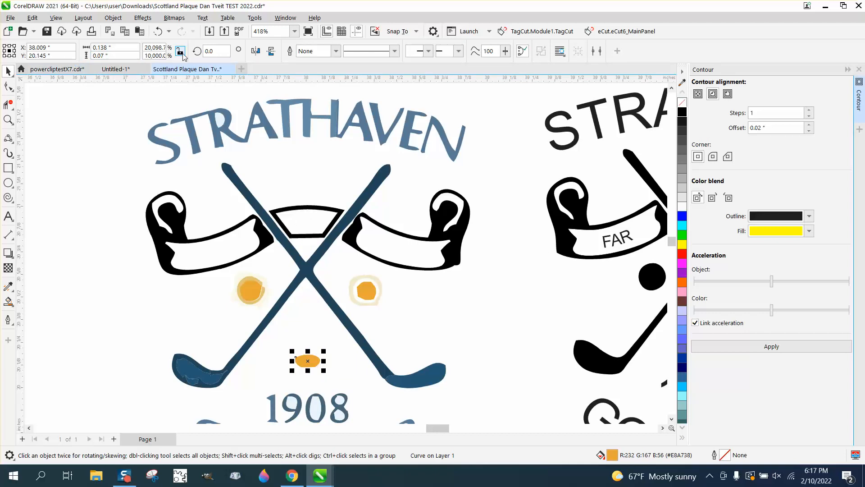
Set the orange ball above 1908 to 0.15 by 0.15 inches and fill it with black.
{"action": "left_click", "coordinate": [121, 55]}
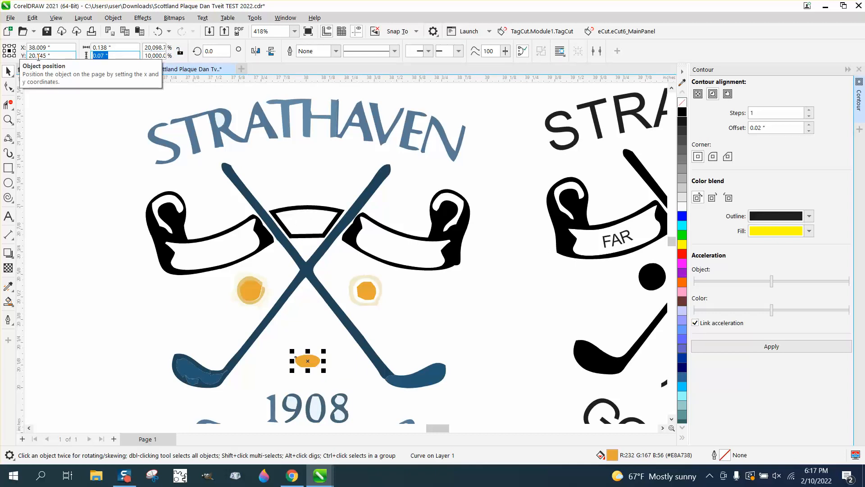
{"action": "type", "text": ".15"}
{"action": "key", "text": "Return"}
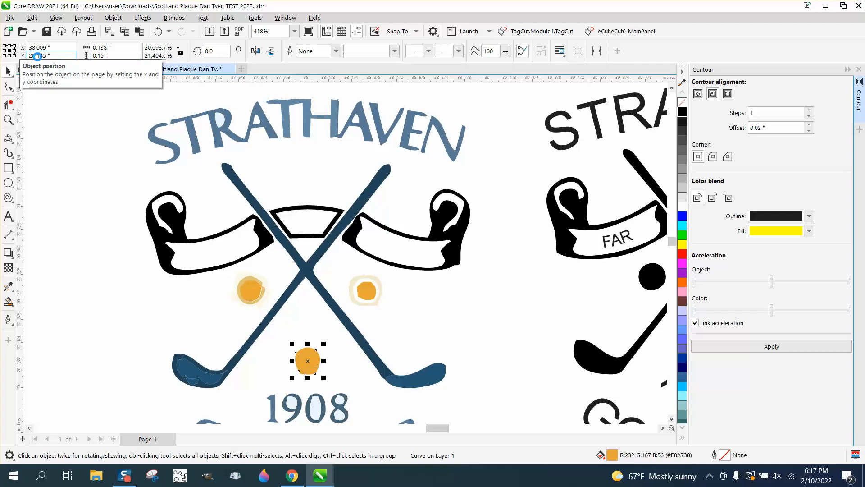
{"action": "left_click", "coordinate": [115, 48]}
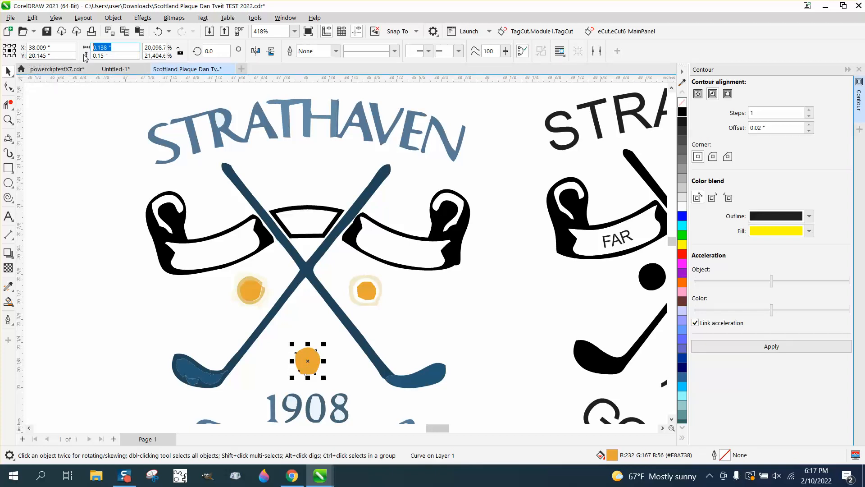
{"action": "type", "text": ".15"}
{"action": "key", "text": "Return"}
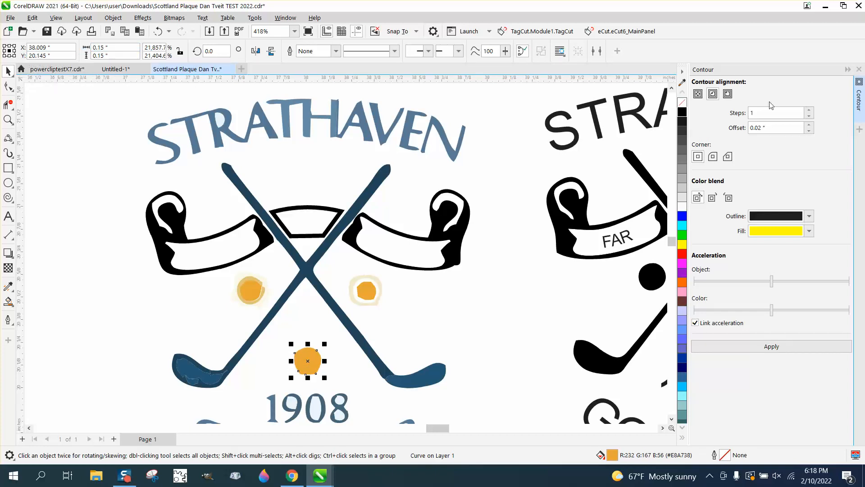
{"action": "left_click", "coordinate": [682, 112]}
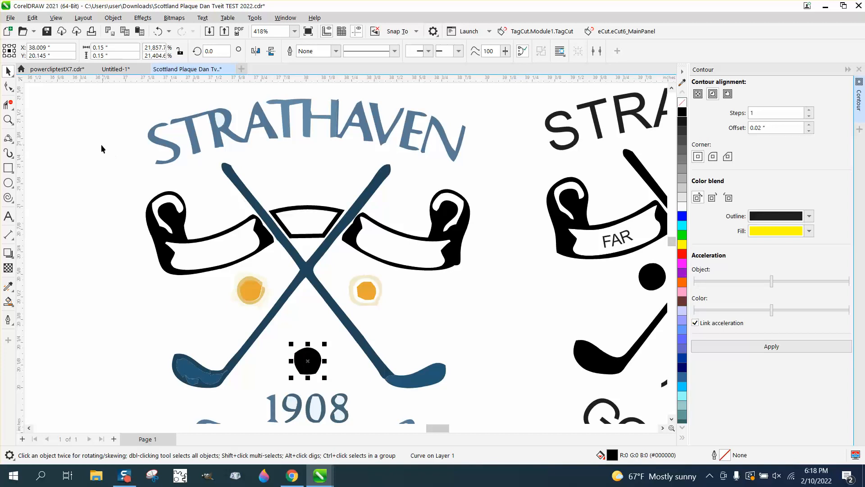
Draw a circle about 0.156 inches in diameter beside the misshapen black ball above 1908.
{"action": "left_click", "coordinate": [8, 120]}
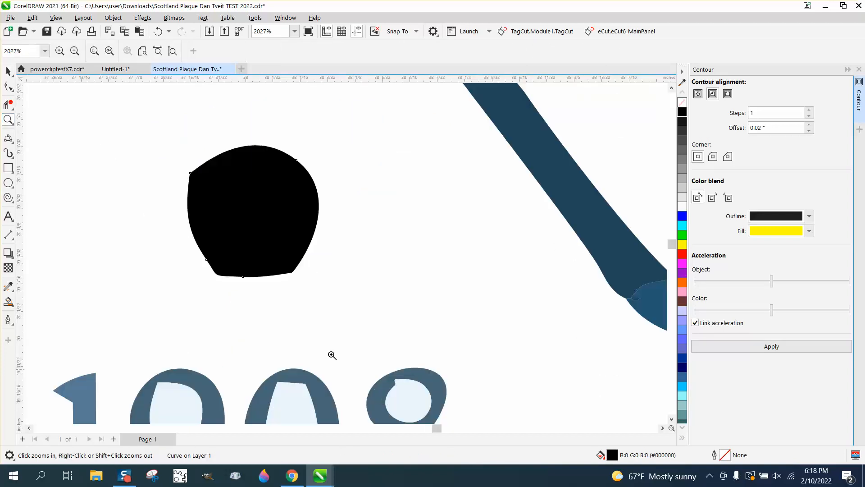
{"action": "left_click_drag", "start_coordinate": [279, 353], "coordinate": [380, 403]}
{"action": "left_click", "coordinate": [8, 183]}
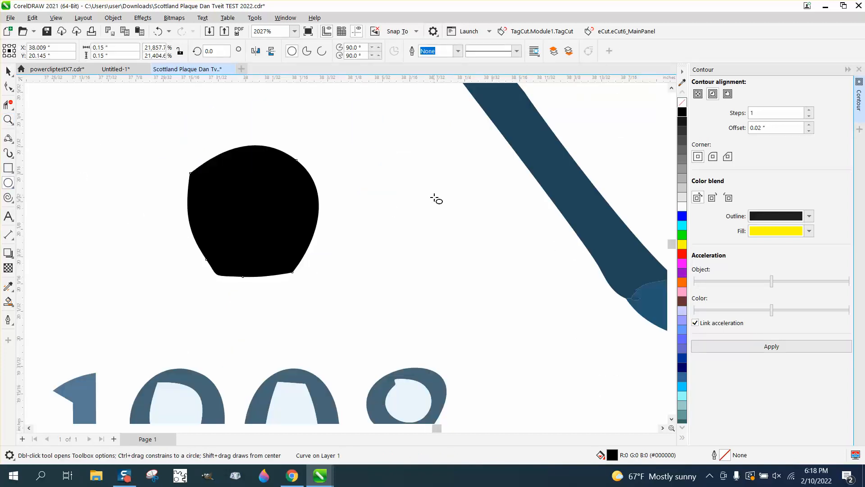
{"action": "left_click_drag", "start_coordinate": [452, 186], "coordinate": [310, 329]}
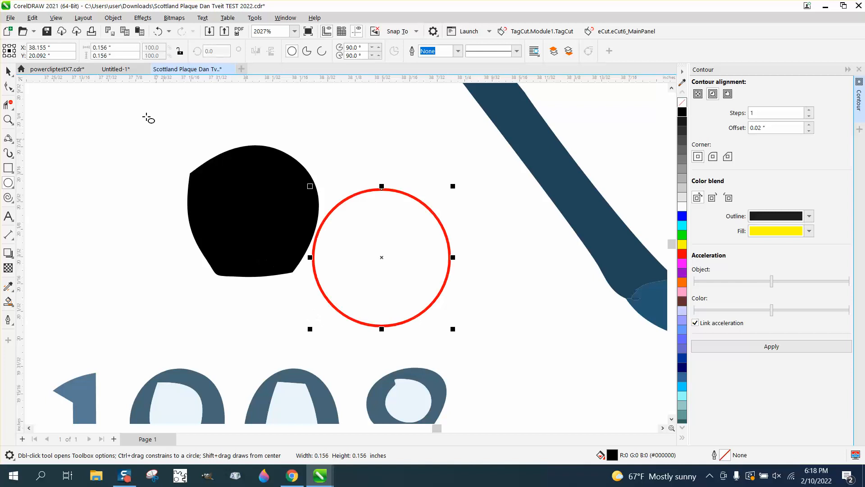
Lock the new circle's proportions and set its width to 0.15 inches.
{"action": "left_click", "coordinate": [119, 49]}
{"action": "type", "text": "1."}
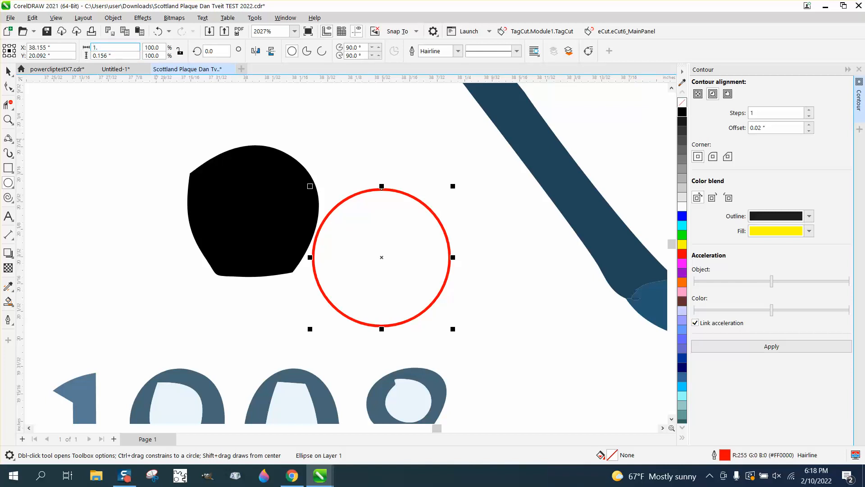
{"action": "left_click", "coordinate": [157, 31]}
{"action": "left_click", "coordinate": [180, 51]}
{"action": "left_click", "coordinate": [115, 48]}
{"action": "type", "text": "1"}
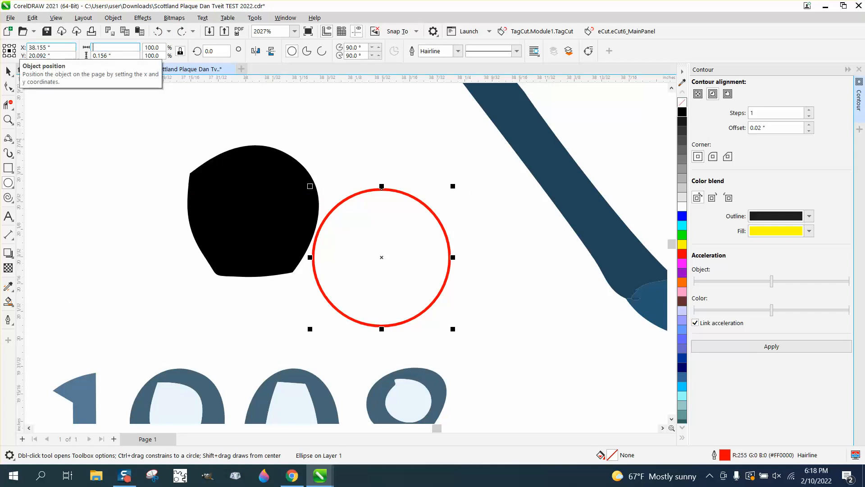
{"action": "key", "text": "Return"}
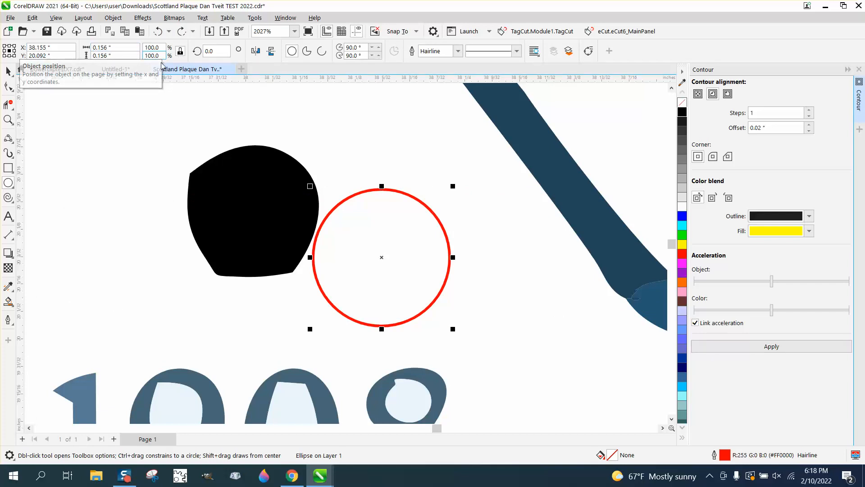
{"action": "left_click", "coordinate": [115, 47]}
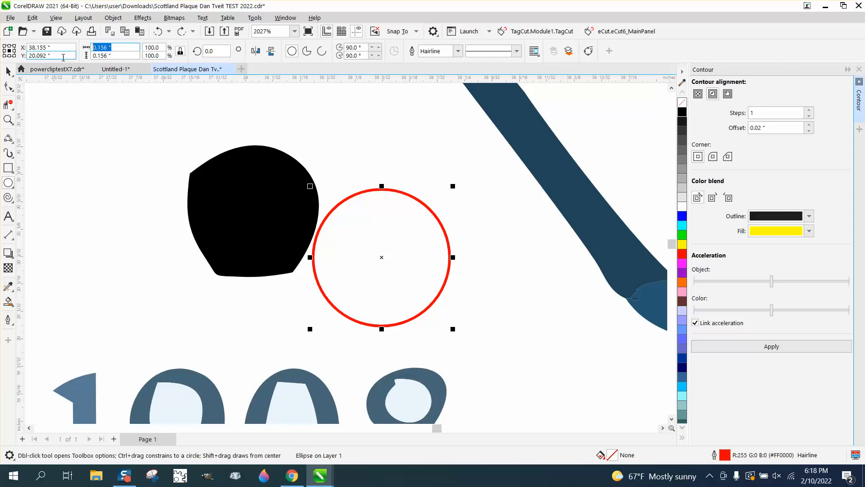
{"action": "type", "text": ".1"}
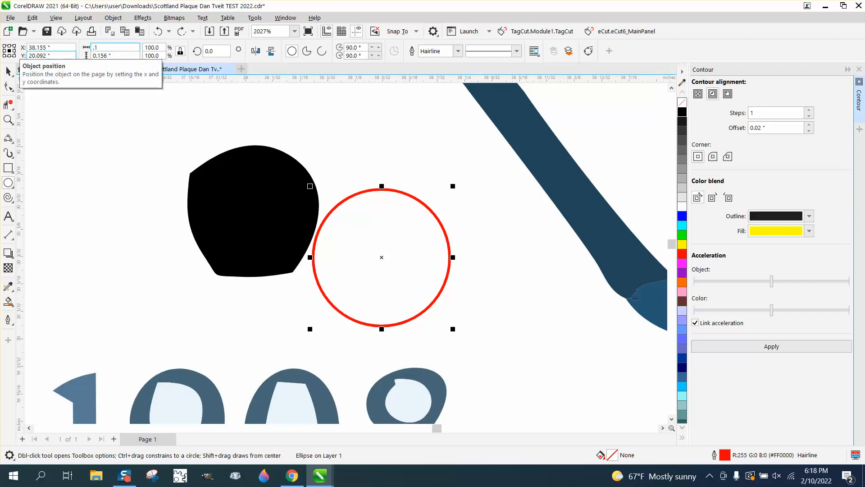
{"action": "type", "text": "5"}
{"action": "key", "text": "Return"}
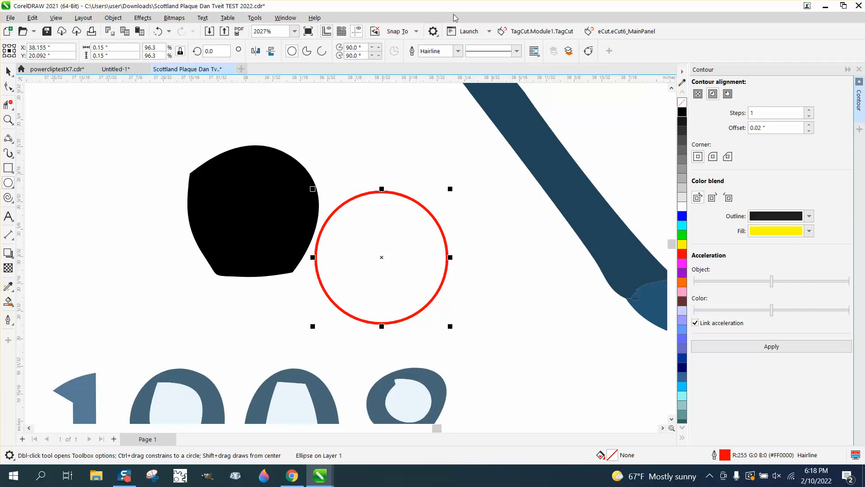
Fill the new circle with black and remove its outline.
{"action": "left_click", "coordinate": [682, 113]}
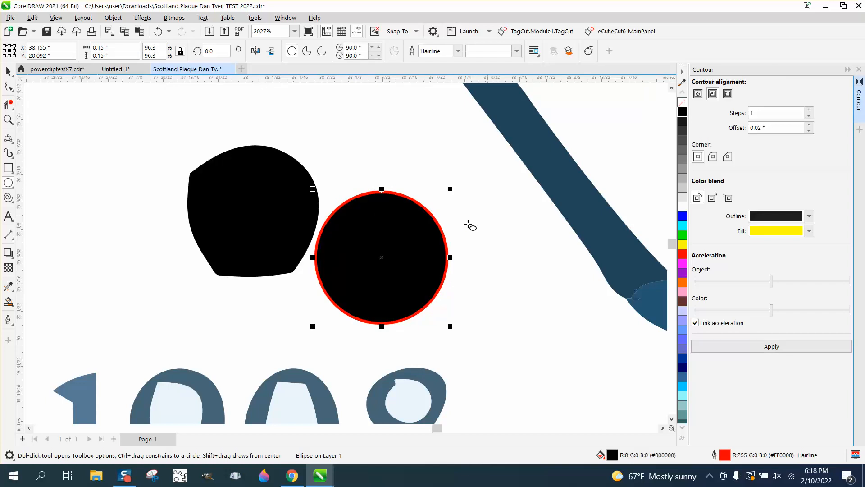
{"action": "right_click", "coordinate": [682, 104]}
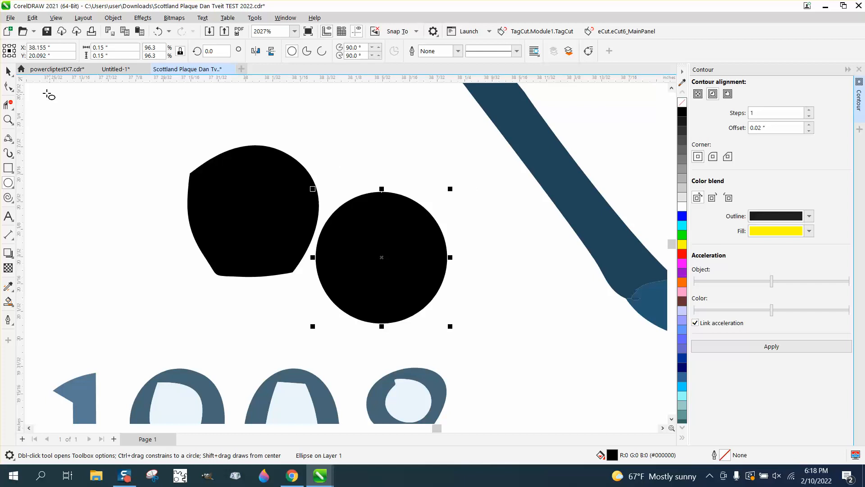
{"action": "left_click", "coordinate": [11, 74]}
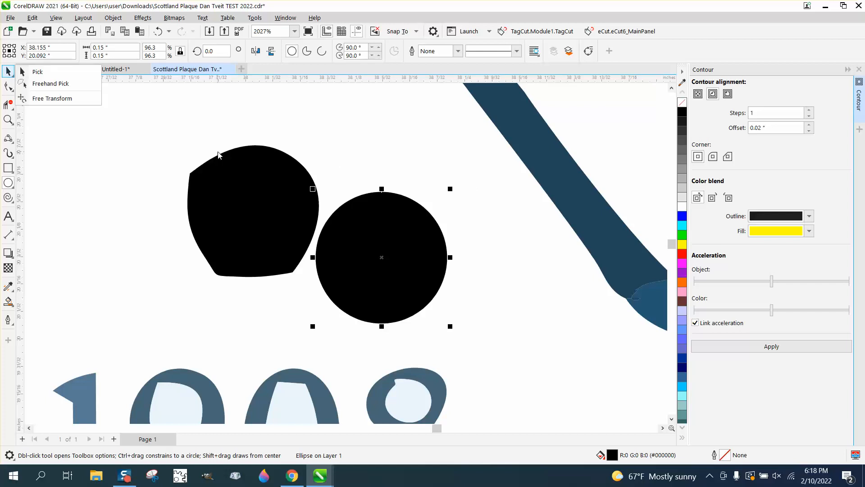
{"action": "left_click", "coordinate": [92, 160]}
Centre the black circle on the misshapen ball above 1908, and nudge the circle 4 inches to the left.
{"action": "scroll", "coordinate": [298, 236], "scroll_direction": "down", "scroll_amount": 4}
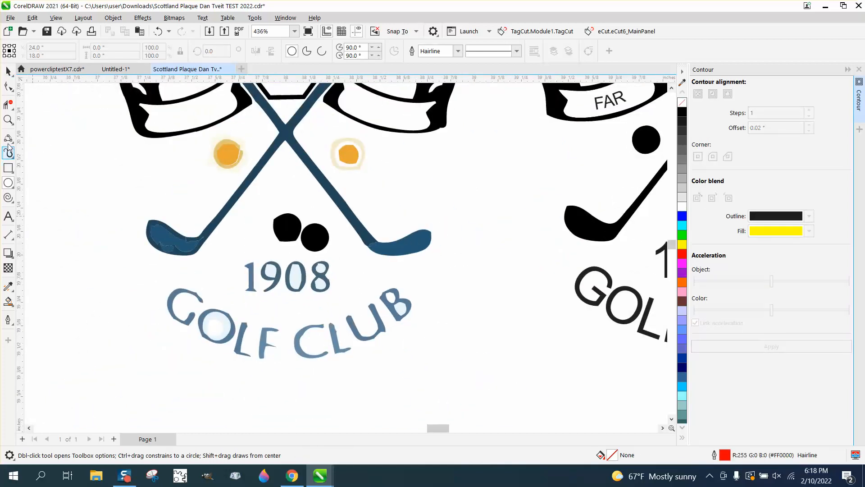
{"action": "left_click", "coordinate": [8, 72]}
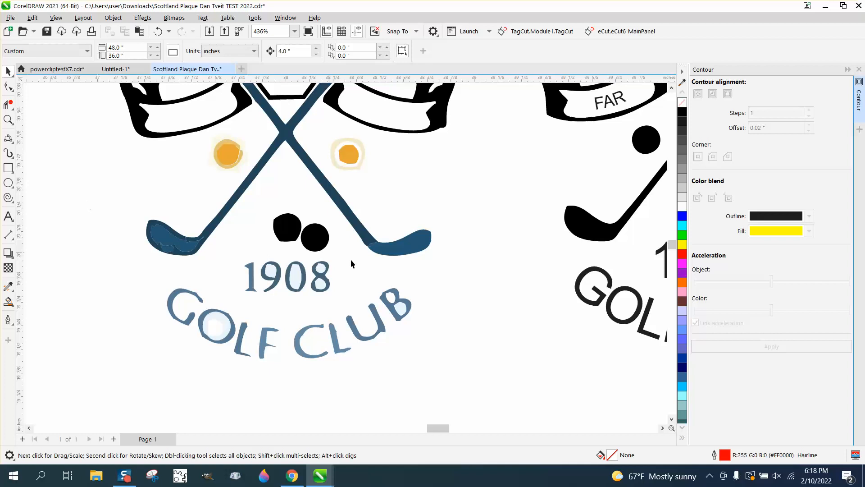
{"action": "scroll", "coordinate": [582, 379], "scroll_direction": "down", "scroll_amount": 1}
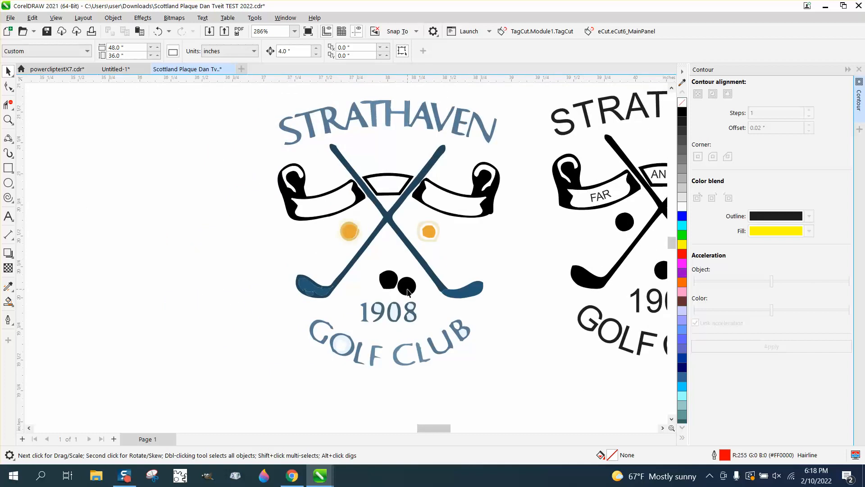
{"action": "left_click", "coordinate": [388, 281]}
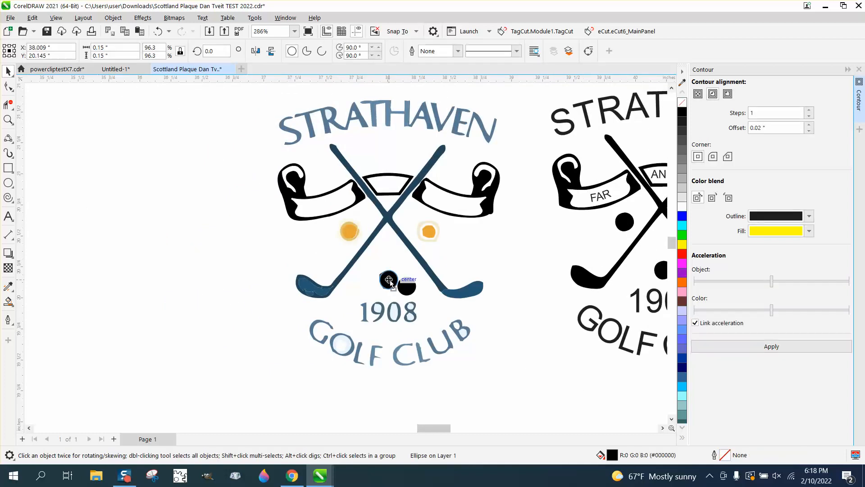
{"action": "left_click_drag", "start_coordinate": [388, 281], "coordinate": [388, 280]}
{"action": "key", "text": "Left"}
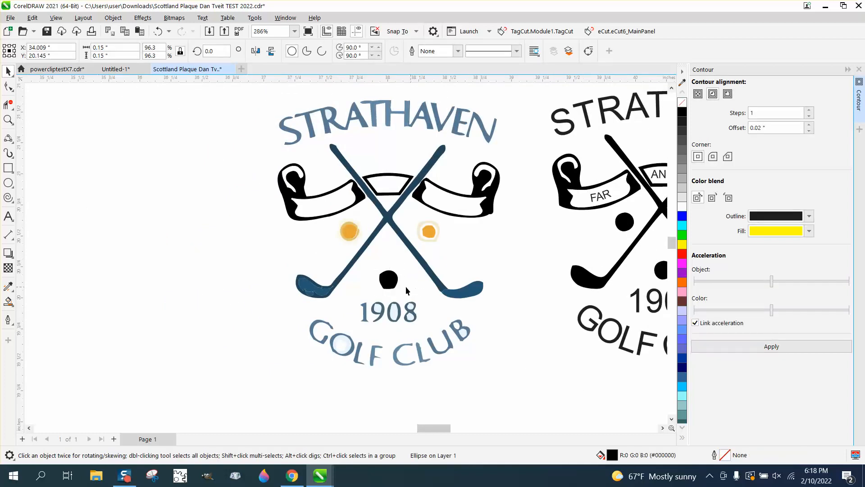
Delete the misshapen ball above 1908 and nudge the black circle 4 inches back to the right into its place.
{"action": "left_click", "coordinate": [393, 284]}
{"action": "key", "text": "Delete"}
{"action": "scroll", "coordinate": [393, 284], "scroll_direction": "down", "scroll_amount": 1}
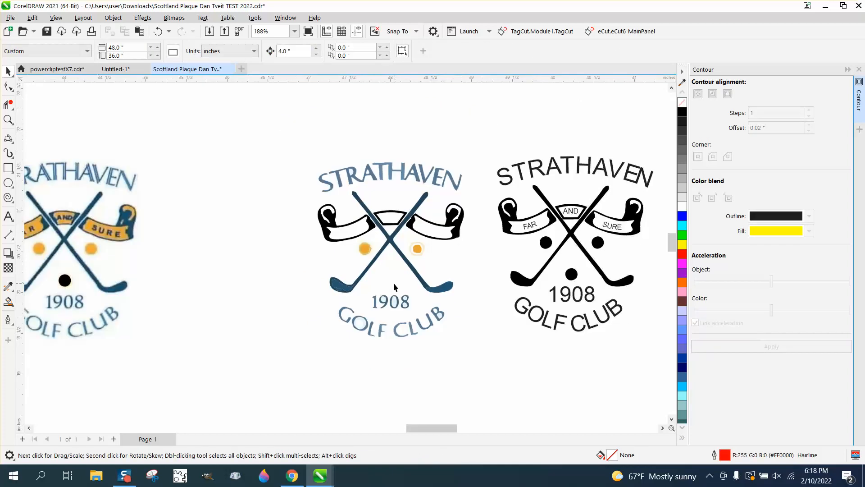
{"action": "left_click", "coordinate": [66, 283]}
{"action": "key", "text": "Right"}
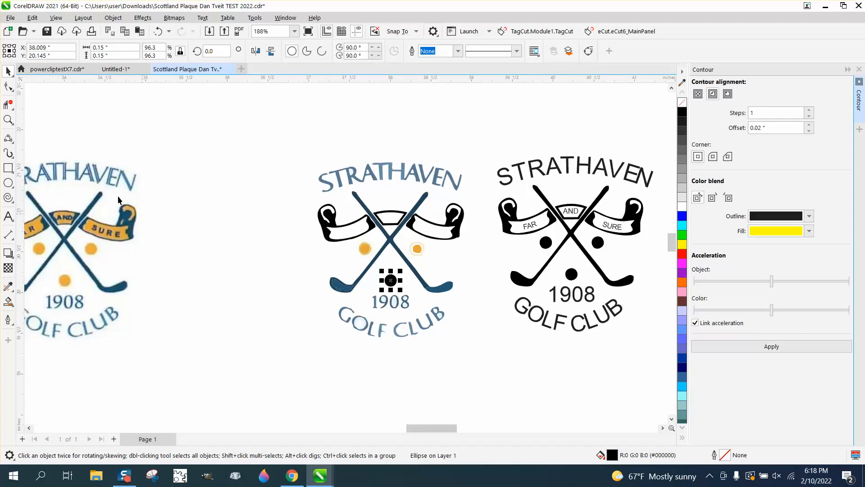
Set the document's nudge distance to 2 inches.
{"action": "left_click", "coordinate": [8, 119]}
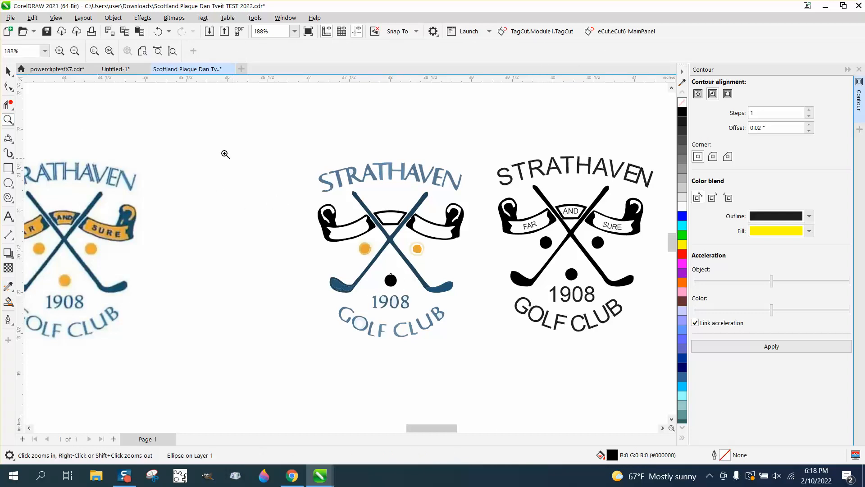
{"action": "left_click", "coordinate": [8, 70]}
{"action": "left_click", "coordinate": [162, 113]}
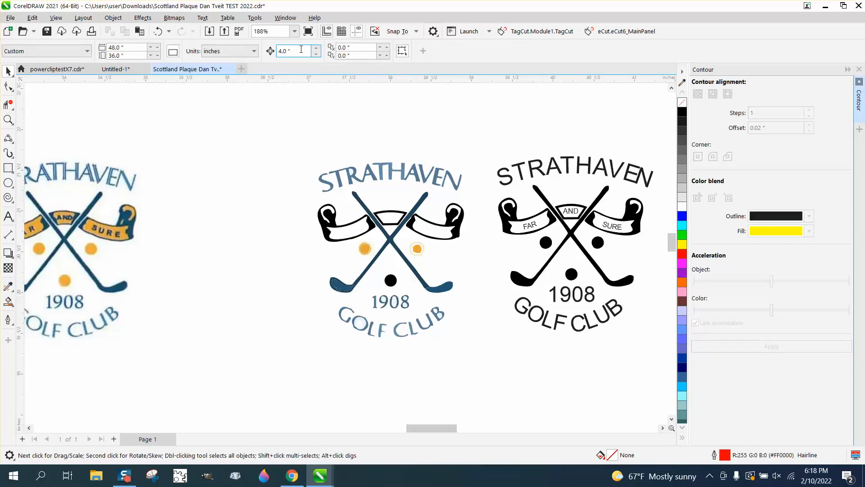
{"action": "left_click_drag", "start_coordinate": [301, 50], "coordinate": [245, 72]}
{"action": "type", "text": "2"}
Copy the black circle onto the left orange ball of the traced logo and nudge the copy 2 inches left.
{"action": "left_click", "coordinate": [392, 280]}
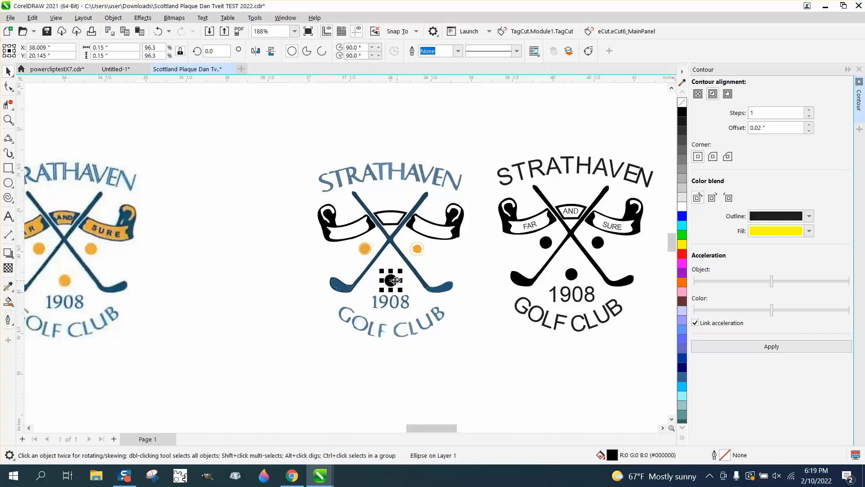
{"action": "left_click_drag", "start_coordinate": [392, 281], "coordinate": [365, 248]}
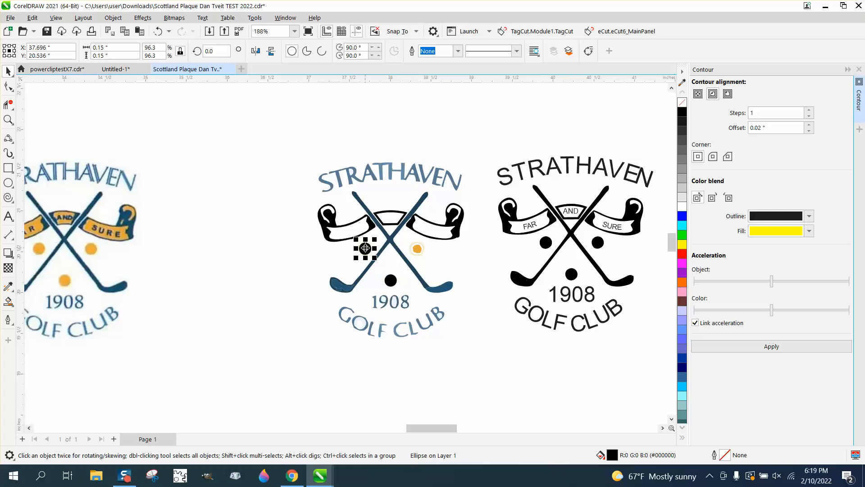
{"action": "key", "text": "Left"}
Delete all traced pieces of the left orange ball and nudge the black copy 2 inches right into its place.
{"action": "left_click", "coordinate": [368, 251]}
{"action": "key", "text": "Delete"}
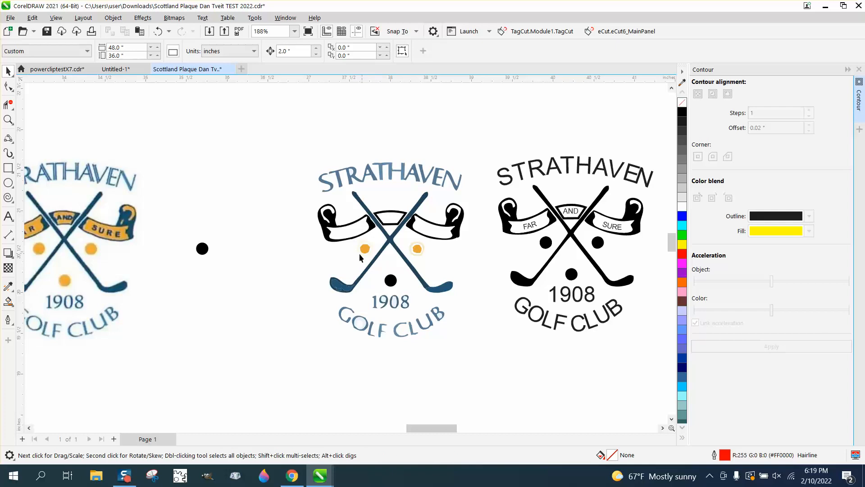
{"action": "left_click", "coordinate": [365, 248]}
{"action": "key", "text": "Delete"}
{"action": "left_click", "coordinate": [361, 252]}
{"action": "key", "text": "Delete"}
{"action": "left_click", "coordinate": [203, 250]}
{"action": "key", "text": "Right"}
Copy the left black ball onto the right orange ball and nudge the copy 2 inches left.
{"action": "left_click", "coordinate": [415, 250]}
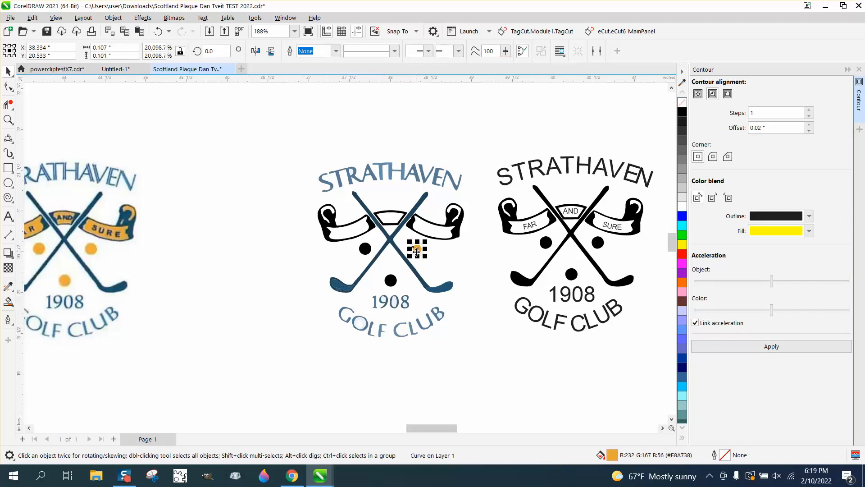
{"action": "left_click", "coordinate": [365, 249]}
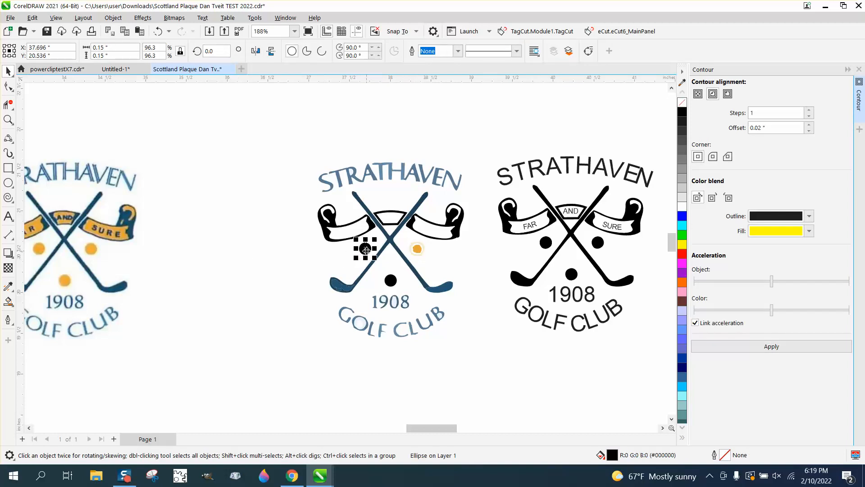
{"action": "left_click_drag", "start_coordinate": [366, 249], "coordinate": [417, 248]}
{"action": "right_click", "coordinate": [416, 248]}
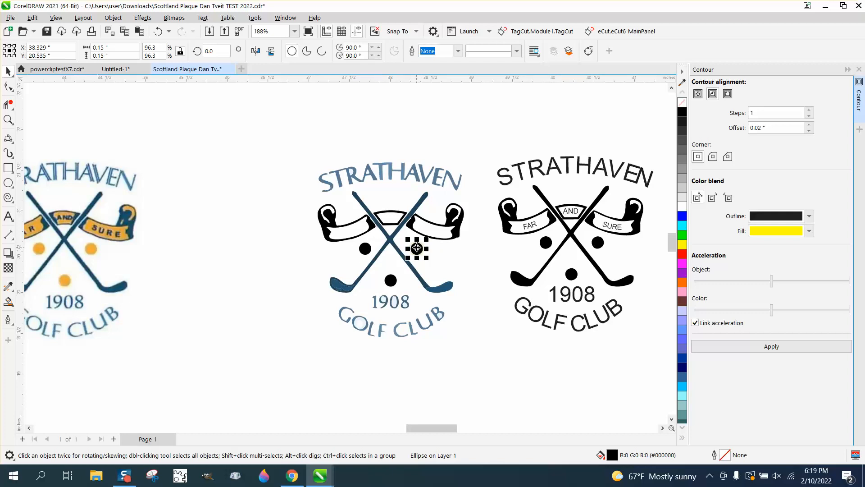
{"action": "key", "text": "Left"}
Delete the traced right orange ball and nudge the black copy 2 inches right into its place.
{"action": "left_click", "coordinate": [423, 252]}
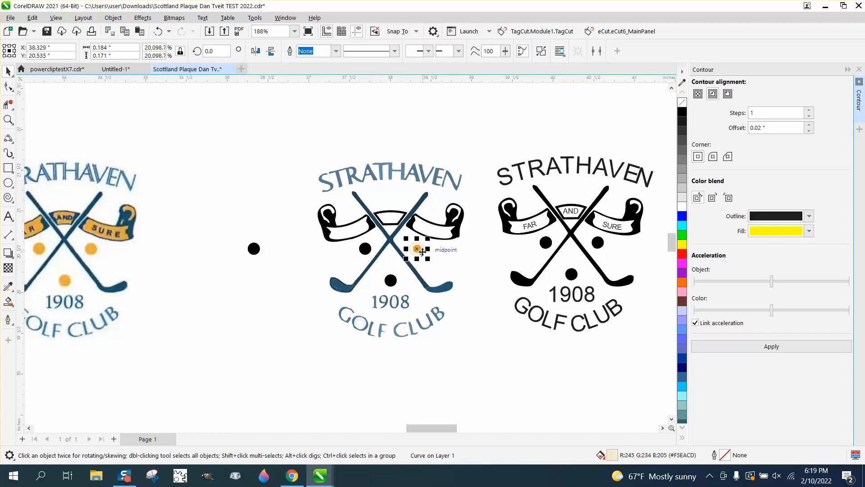
{"action": "key", "text": "Delete"}
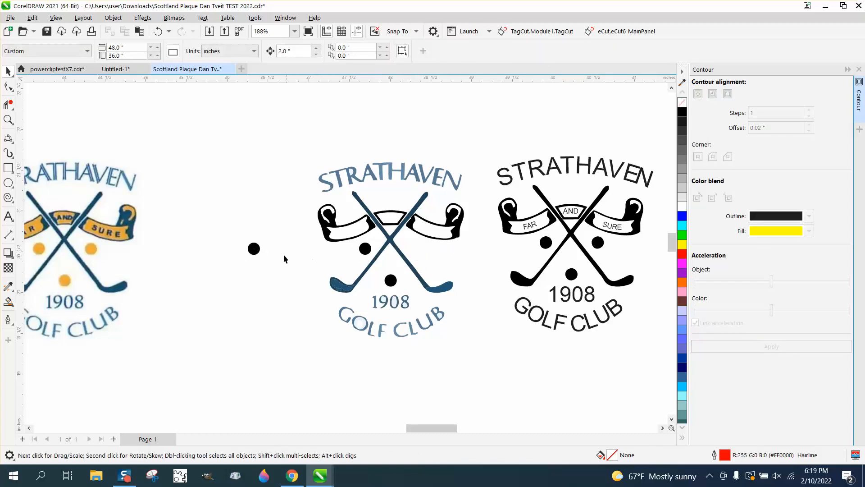
{"action": "left_click", "coordinate": [255, 248]}
{"action": "key", "text": "Right"}
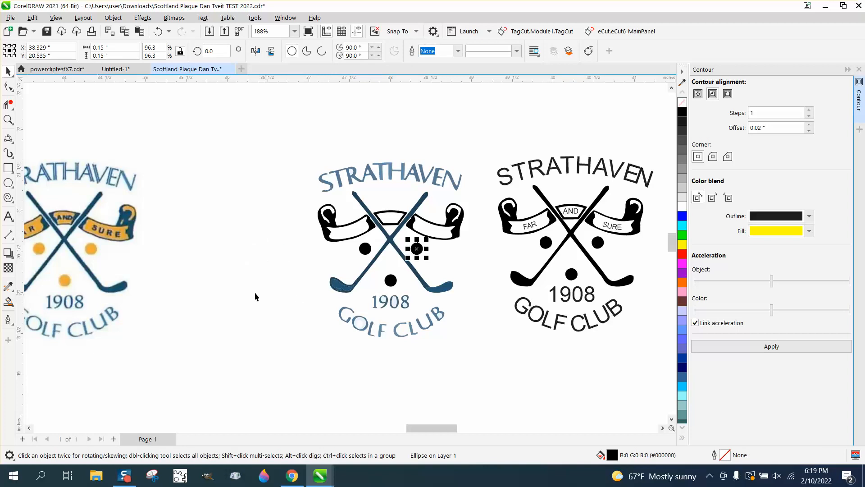
{"action": "left_click", "coordinate": [261, 314]}
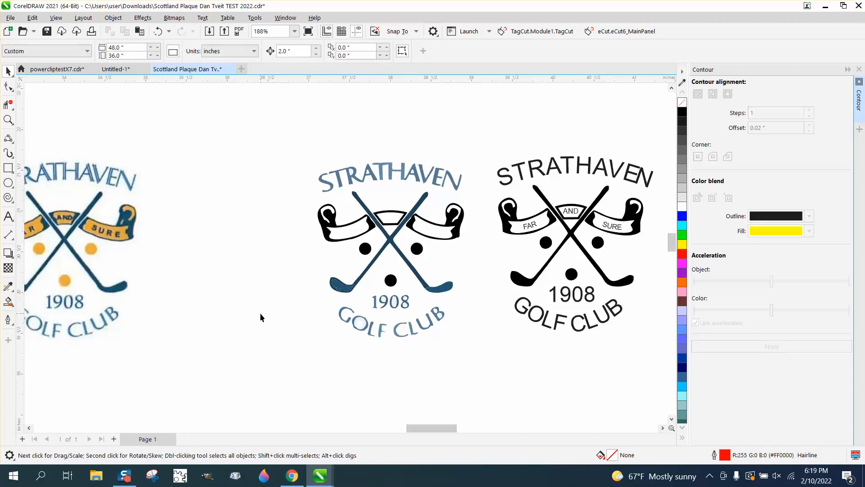
Nudge the traced crossed club shafts 2 inches left, out of the partly cleaned logo.
{"action": "left_click", "coordinate": [343, 287]}
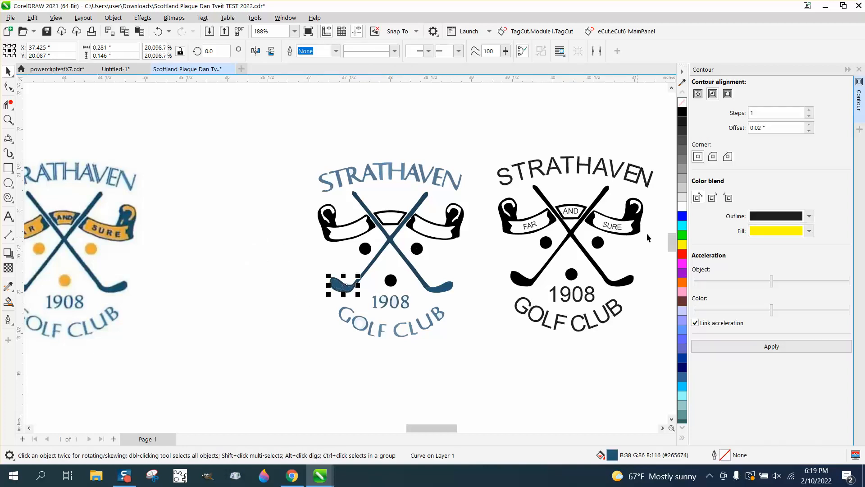
{"action": "left_click", "coordinate": [8, 120]}
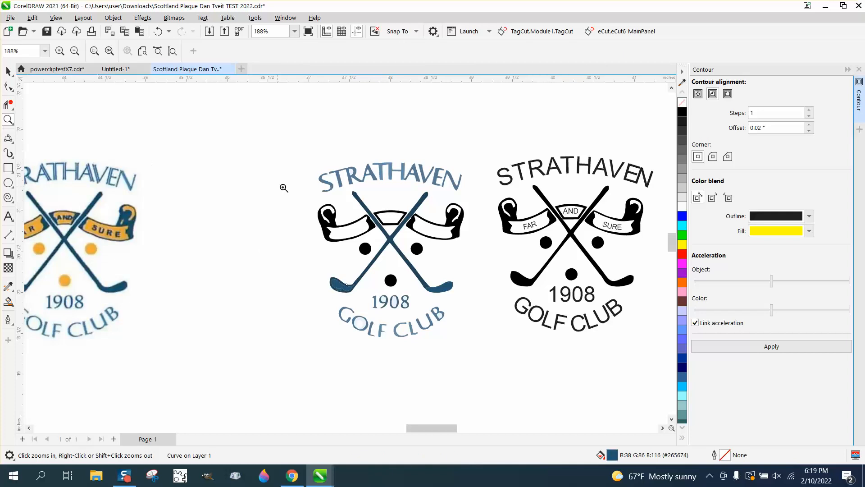
{"action": "left_click_drag", "start_coordinate": [288, 174], "coordinate": [566, 350]}
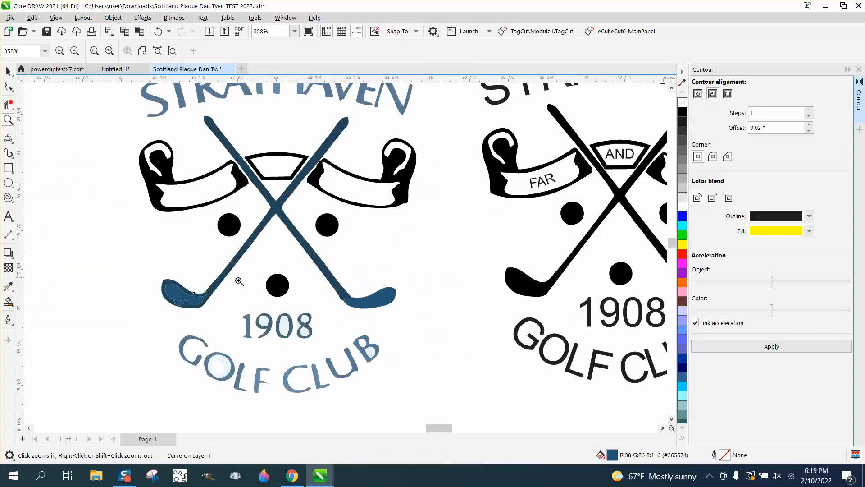
{"action": "key", "text": "space"}
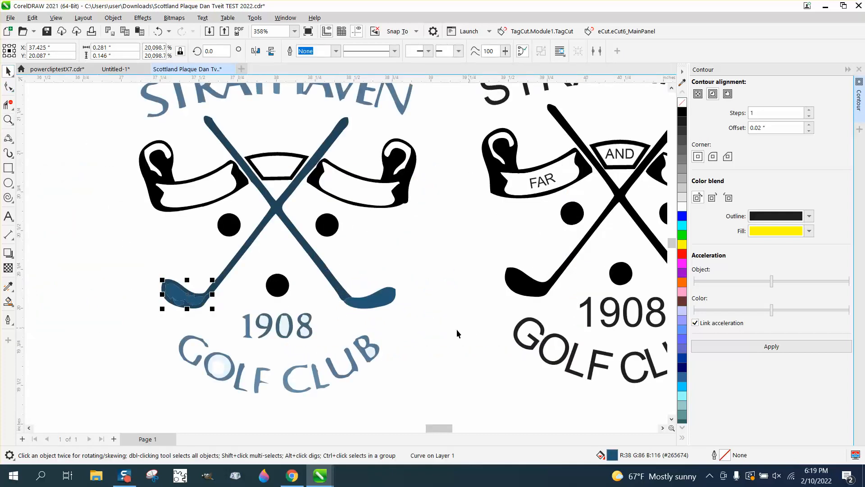
{"action": "left_click", "coordinate": [428, 335]}
{"action": "left_click", "coordinate": [231, 151]}
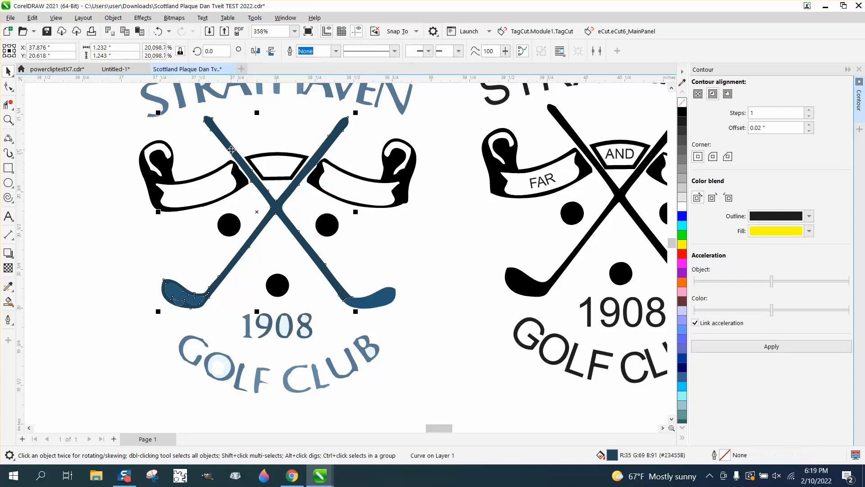
{"action": "scroll", "coordinate": [518, 293], "scroll_direction": "down", "scroll_amount": 3}
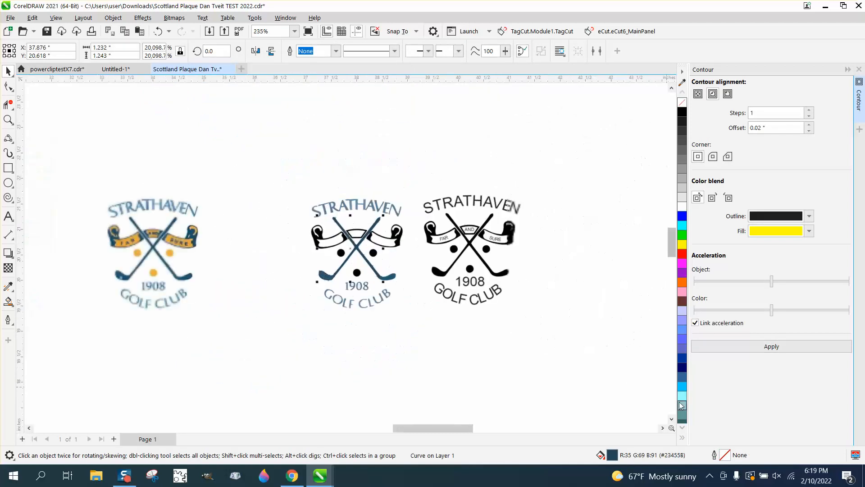
{"action": "key", "text": "Left"}
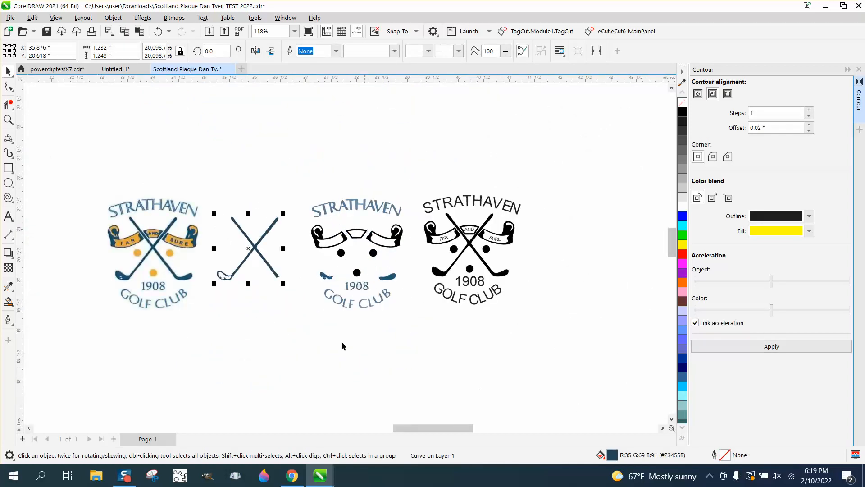
Nudge both traced club heads 2 inches left onto the shafts and move the original coloured logo farther away from them.
{"action": "left_click", "coordinate": [322, 275]}
{"action": "key", "text": "Left"}
{"action": "left_click", "coordinate": [386, 278]}
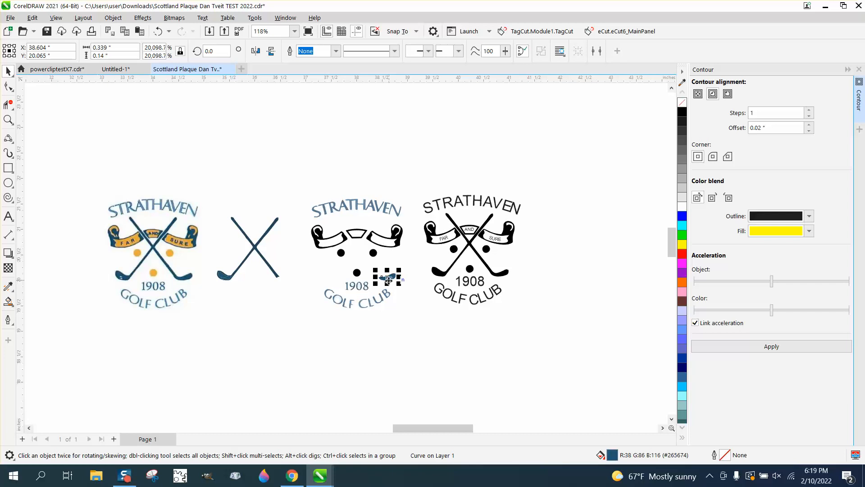
{"action": "key", "text": "Left"}
{"action": "left_click_drag", "start_coordinate": [211, 207], "coordinate": [160, 192]}
Combine the shafts and both club heads into one black-filled curve and nudge it 2 inches right into the logo.
{"action": "left_click_drag", "start_coordinate": [310, 314], "coordinate": [310, 314]}
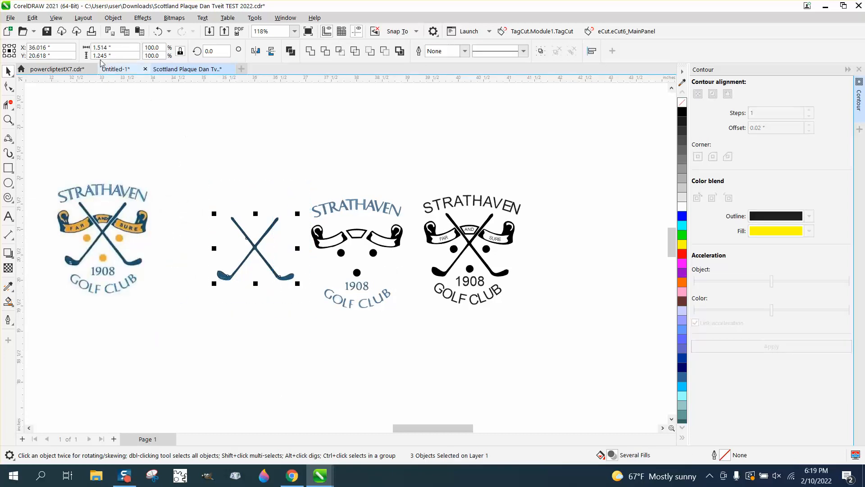
{"action": "left_click", "coordinate": [113, 17]}
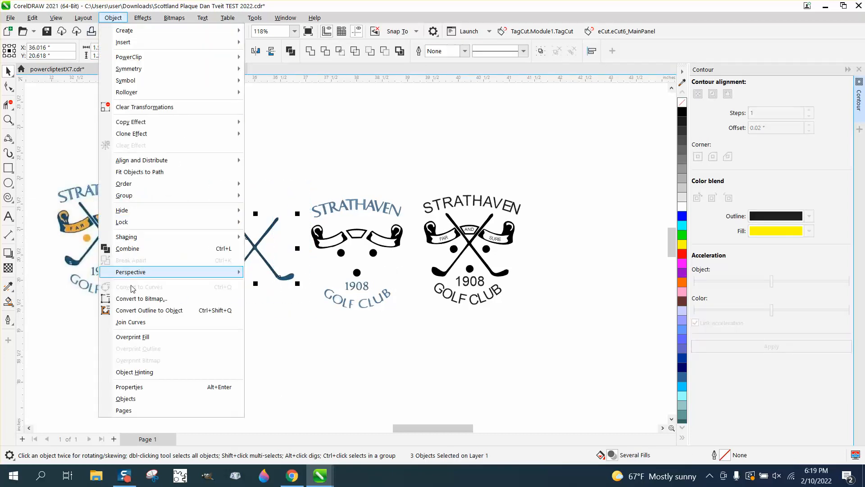
{"action": "left_click", "coordinate": [127, 249]}
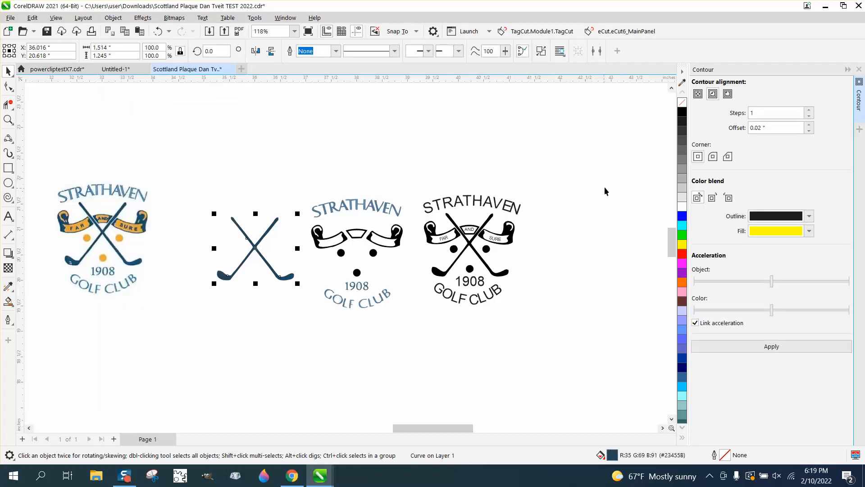
{"action": "left_click", "coordinate": [682, 113]}
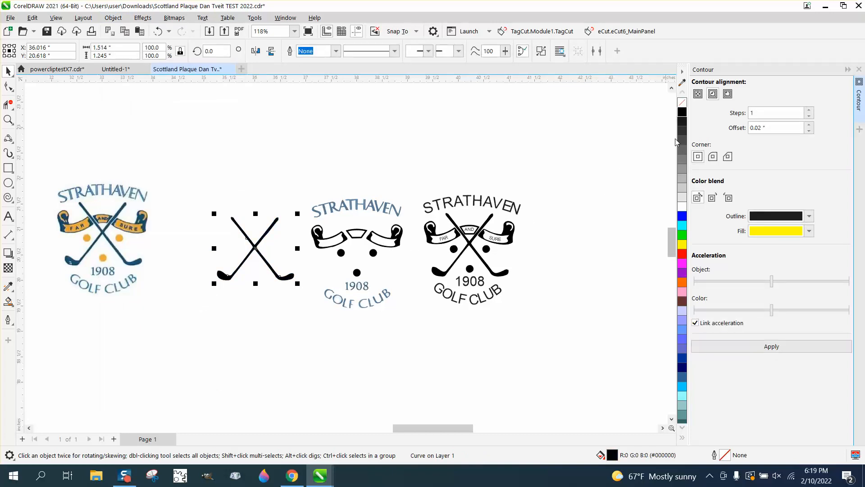
{"action": "key", "text": "Right"}
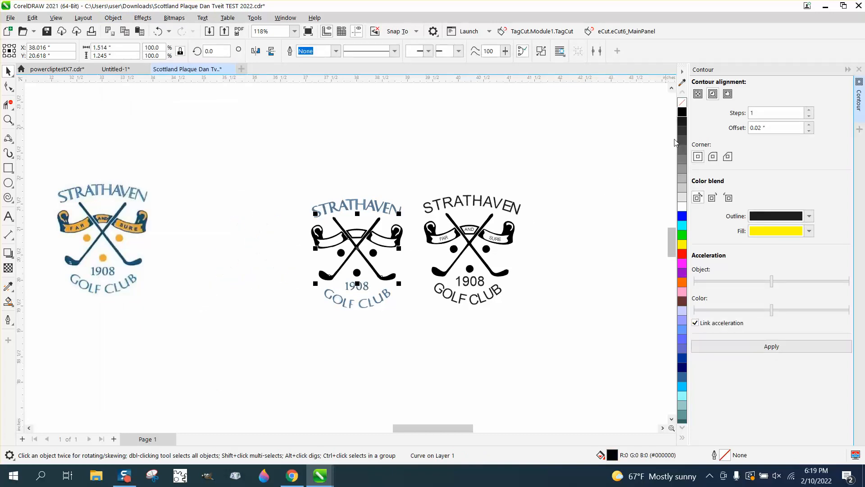
Delete the stray node on the club shaft edge beside the left banner's inner end and deselect the clubs.
{"action": "left_click", "coordinate": [8, 120]}
{"action": "left_click", "coordinate": [375, 260]}
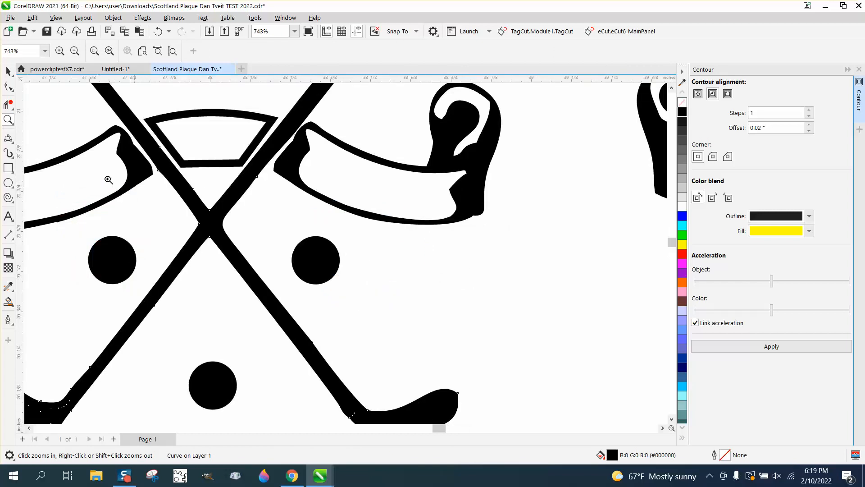
{"action": "left_click", "coordinate": [8, 86]}
{"action": "left_click", "coordinate": [159, 171]}
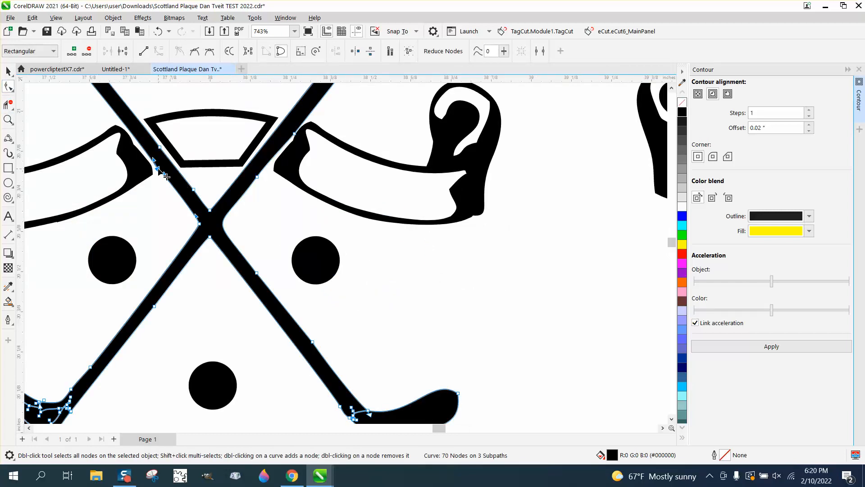
{"action": "double_click", "coordinate": [158, 168]}
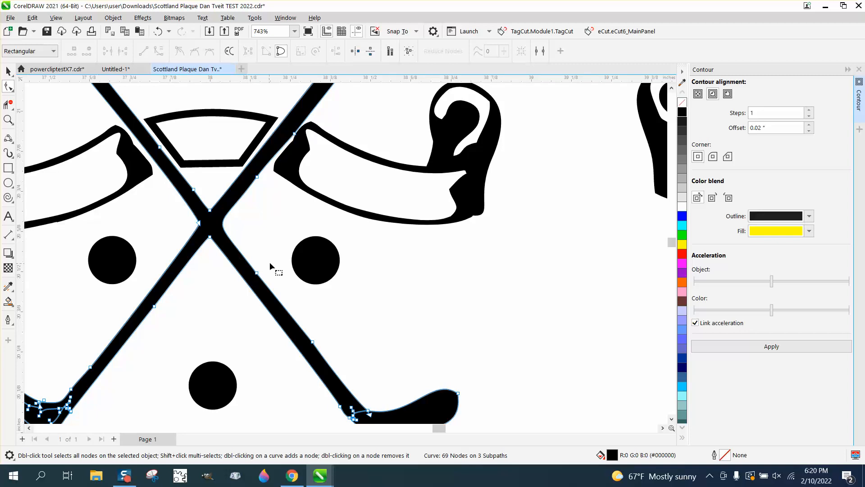
{"action": "scroll", "coordinate": [271, 267], "scroll_direction": "down", "scroll_amount": 2}
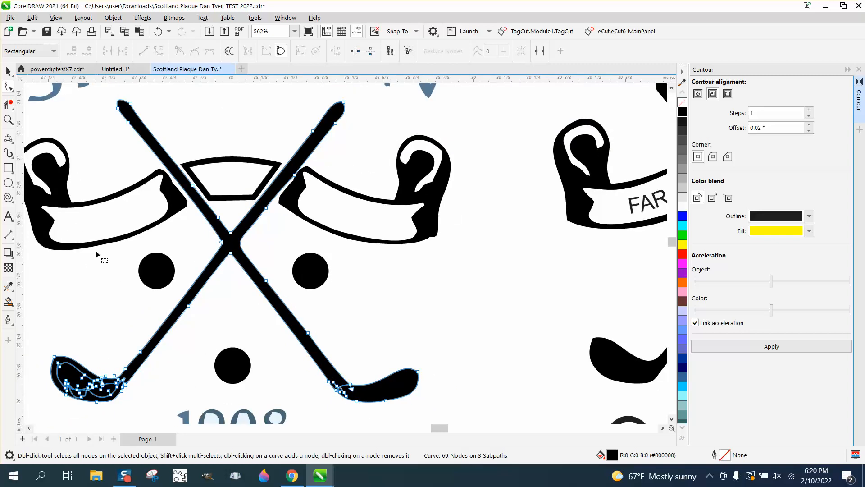
{"action": "left_click", "coordinate": [8, 71]}
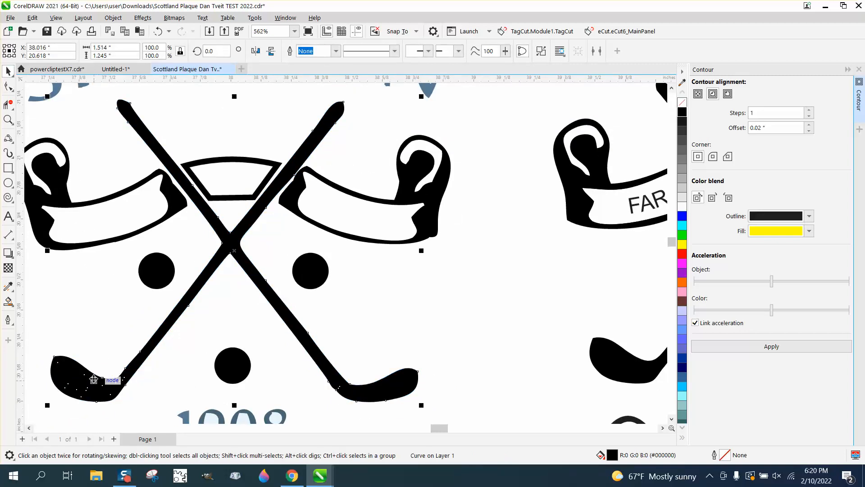
{"action": "left_click", "coordinate": [158, 299]}
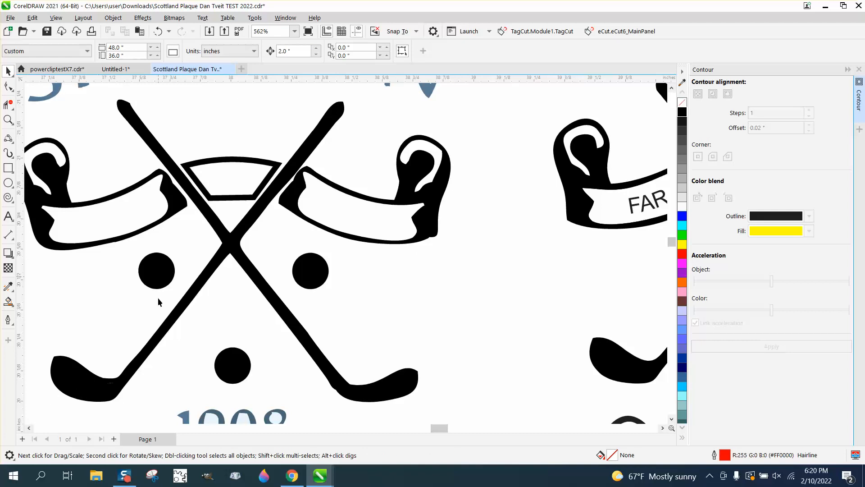
{"action": "scroll", "coordinate": [256, 401], "scroll_direction": "down", "scroll_amount": 4}
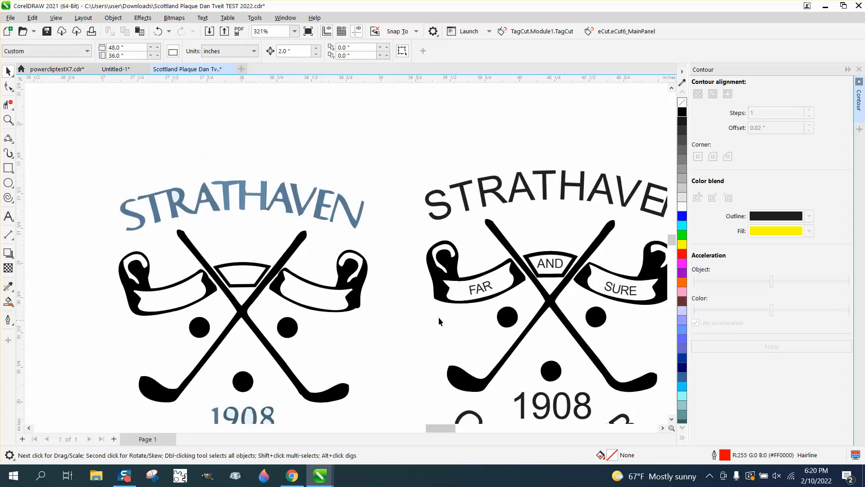
{"action": "scroll", "coordinate": [292, 218], "scroll_direction": "down", "scroll_amount": 1}
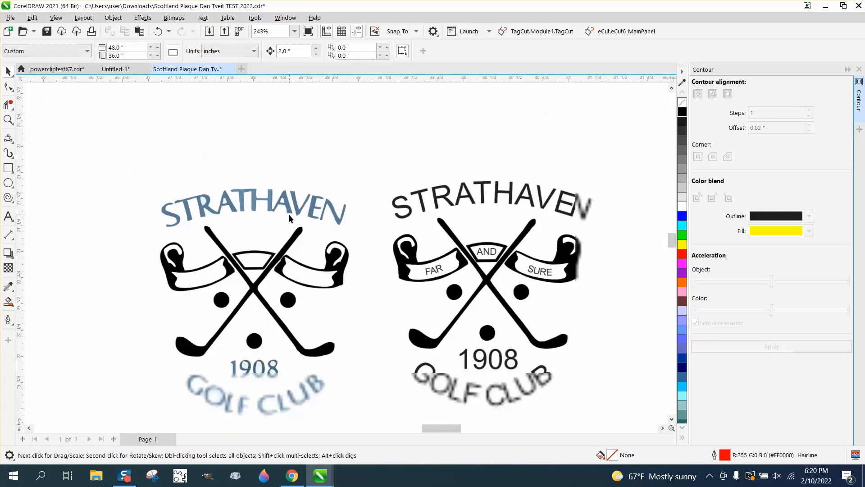